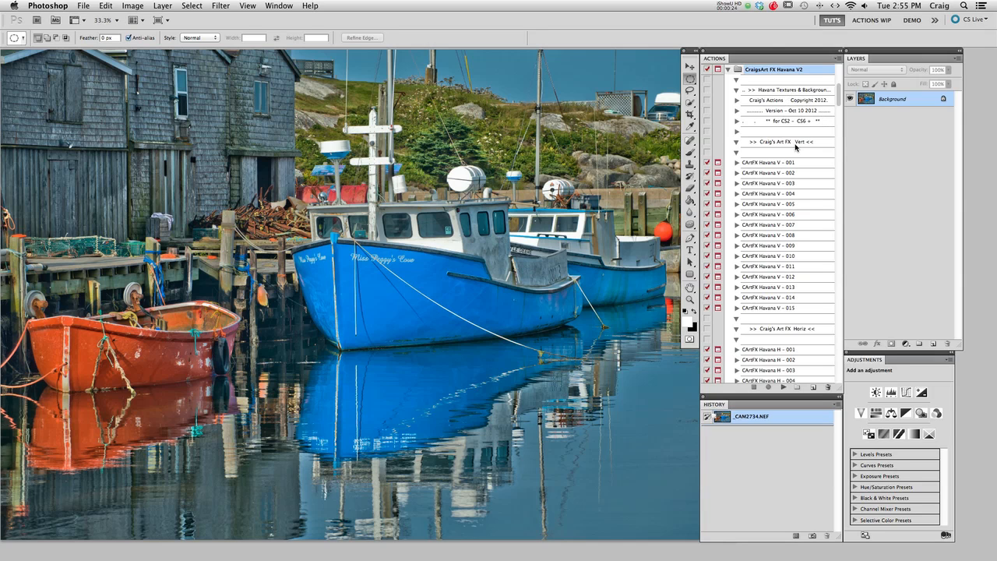
# Look through the Havana V2 action set's Art FX and CArt Textures sections, comparing CArtFX Havana H - 015 with CATex Havana V - 001
pyautogui.click(795, 145)
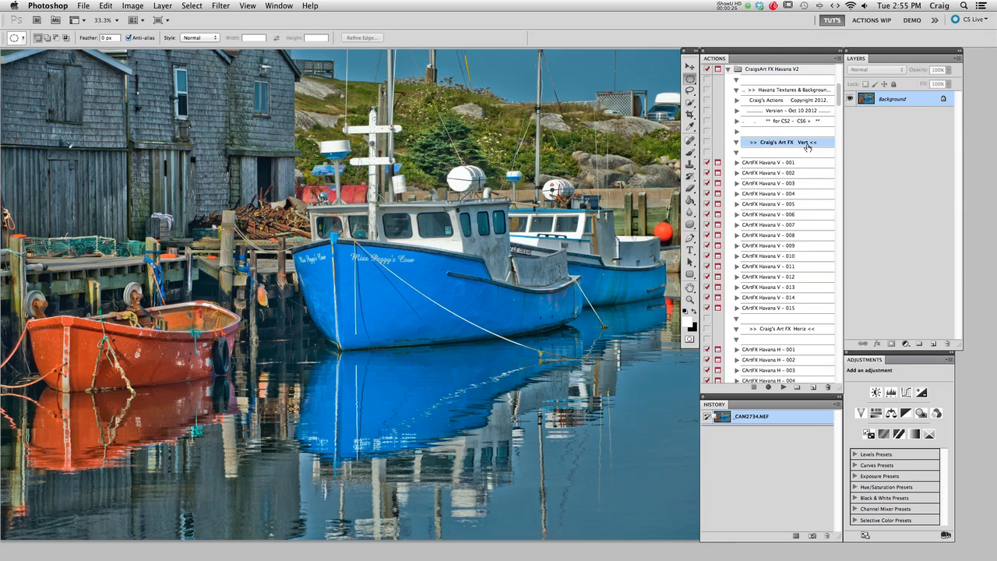
pyautogui.click(792, 329)
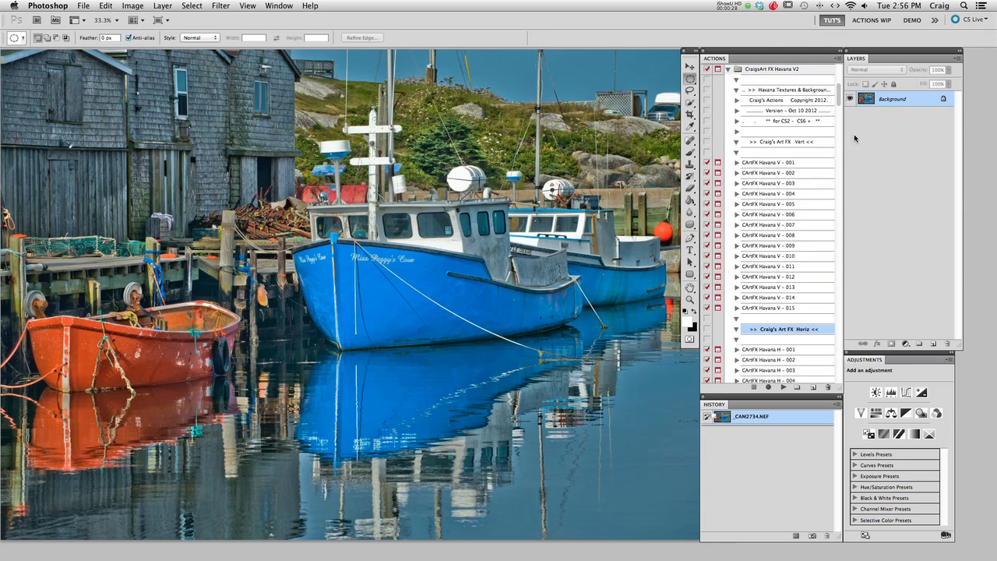
pyautogui.moveTo(839, 107); pyautogui.dragTo(841, 134)
pyautogui.click(784, 145)
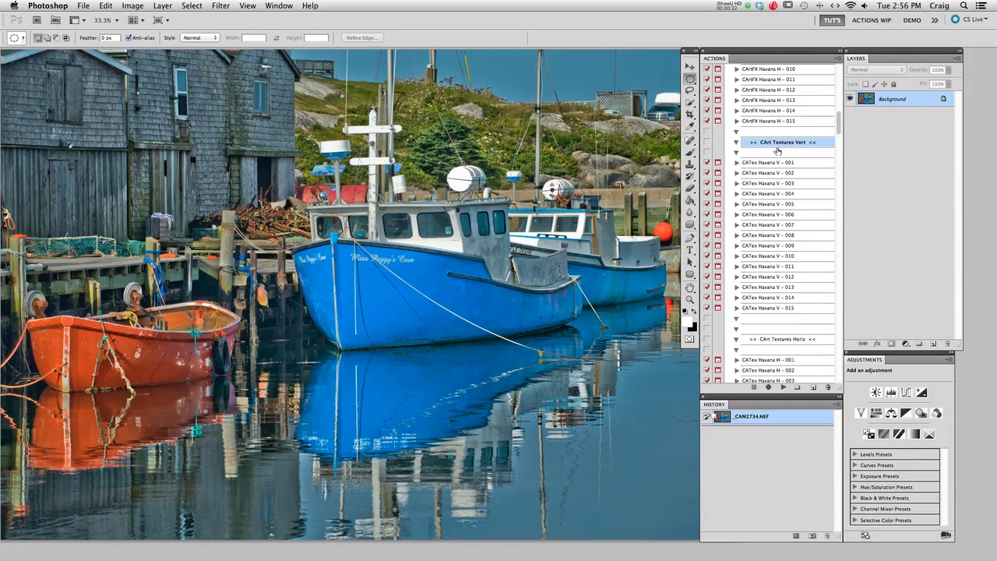
pyautogui.click(757, 122)
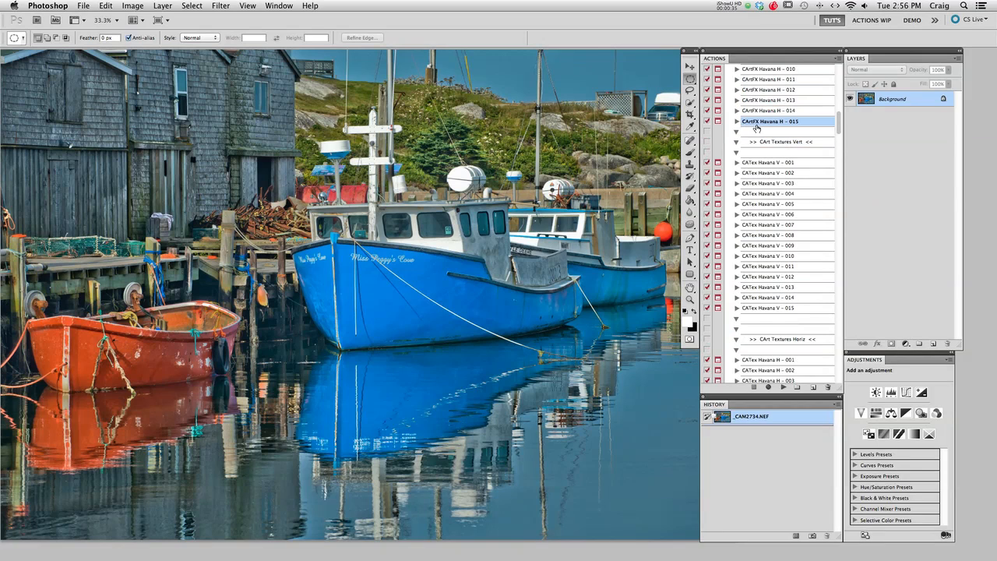
pyautogui.click(756, 167)
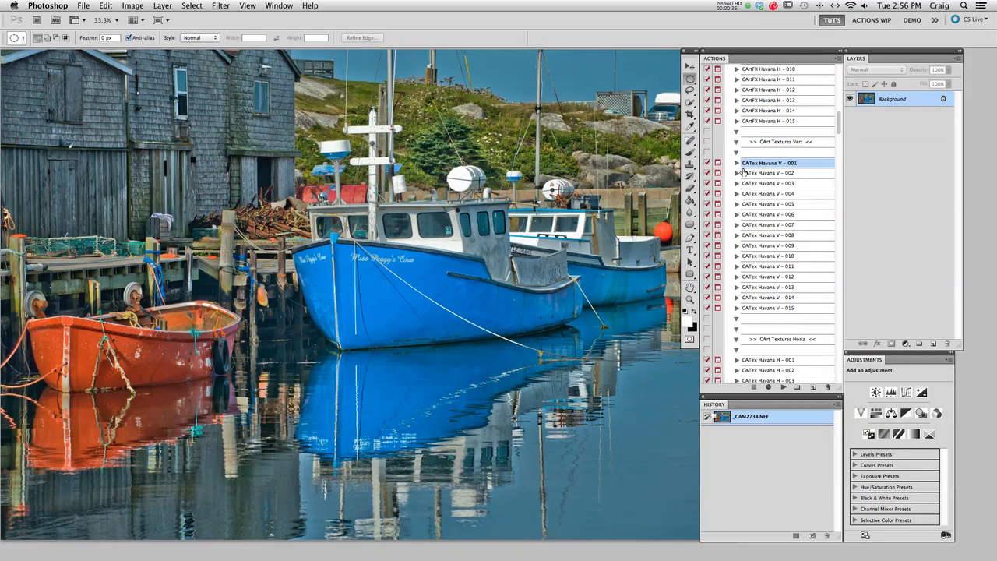
pyautogui.keyDown('super'); pyautogui.click(766, 123); pyautogui.keyUp('super')
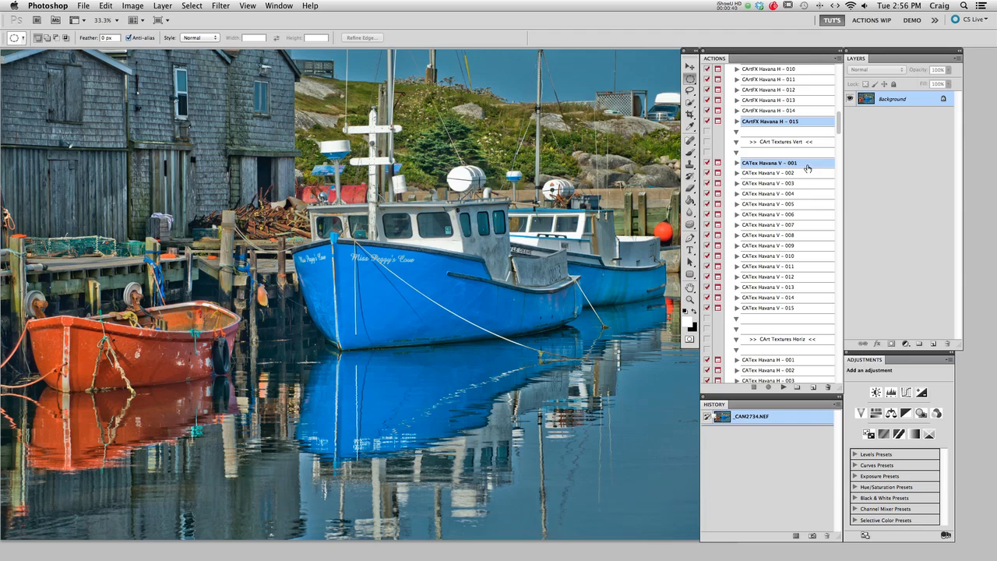
pyautogui.click(775, 123)
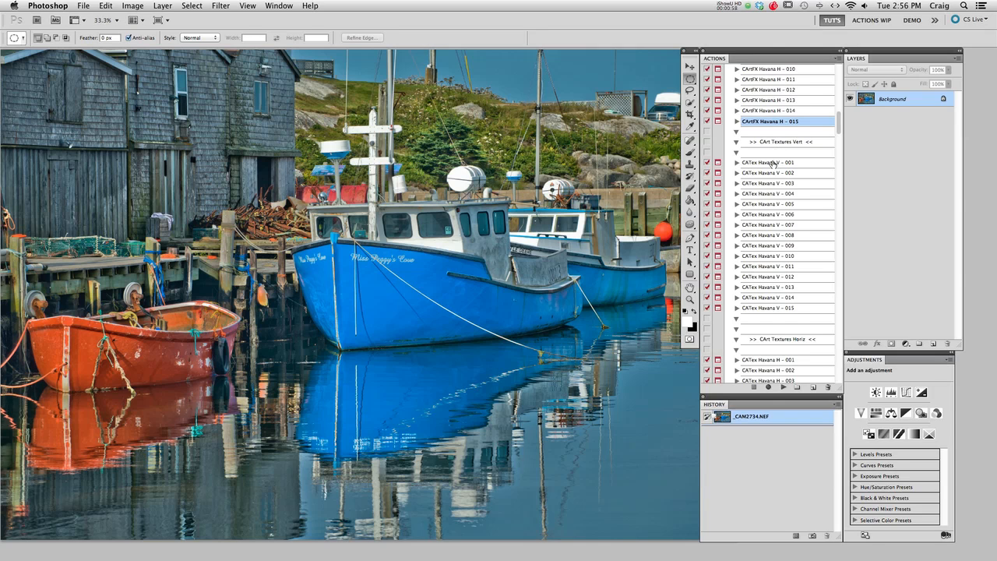
pyautogui.click(759, 165)
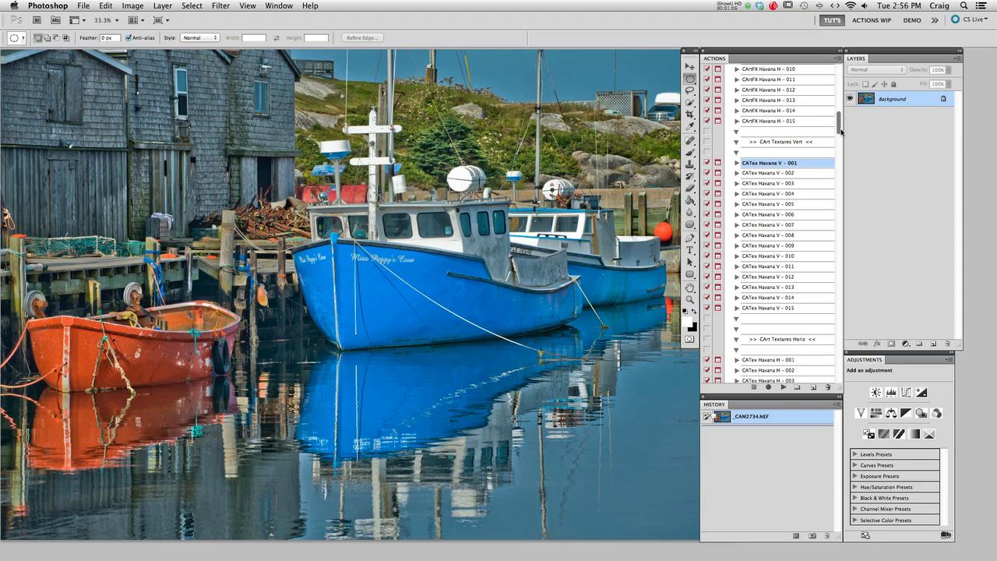
pyautogui.click(794, 144)
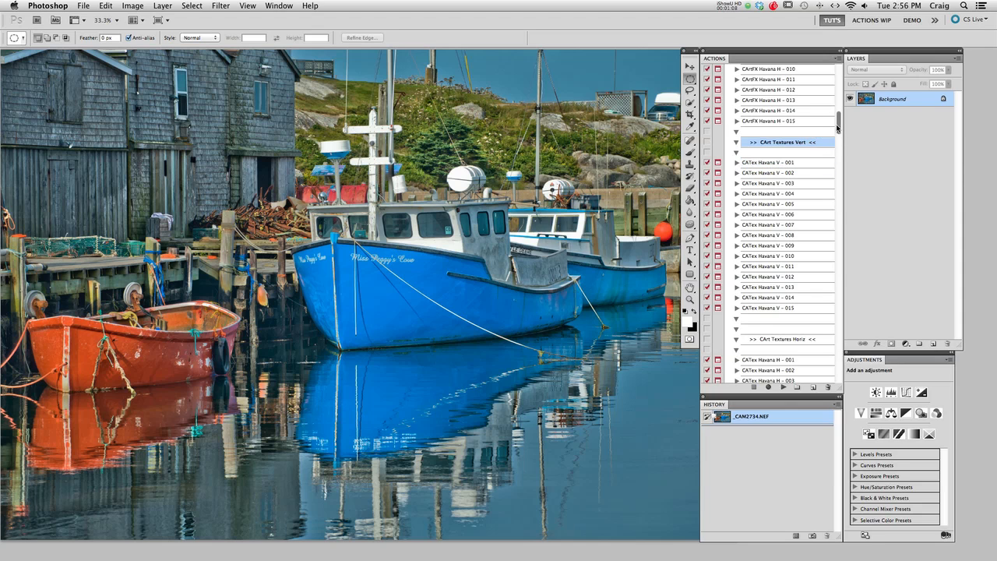
pyautogui.scroll(5, 837, 117)
pyautogui.click(802, 143)
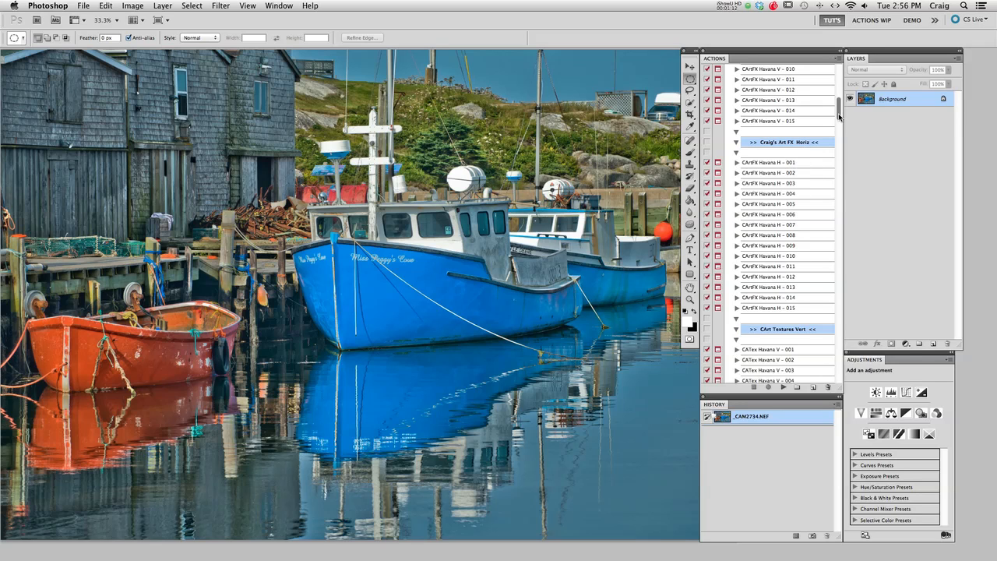
pyautogui.scroll(-2, 839, 117)
# Examine the CArt Finishing FX actions: square crops, vignettes, edger borders, print/web outputs, custom texture, and gallery and EZ frames
pyautogui.moveTo(839, 116); pyautogui.dragTo(841, 154)
pyautogui.click(792, 226)
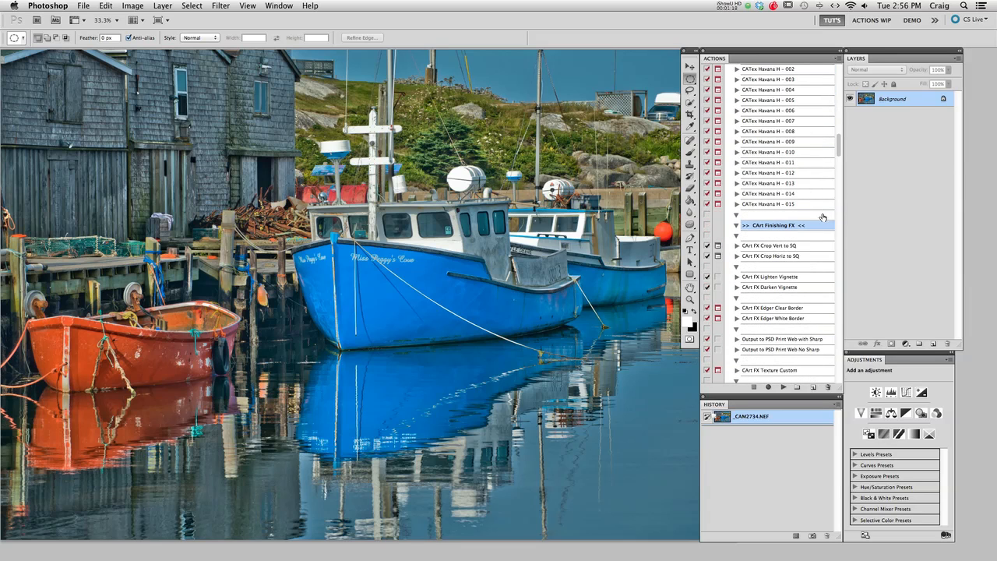
pyautogui.scroll(-3, 839, 154)
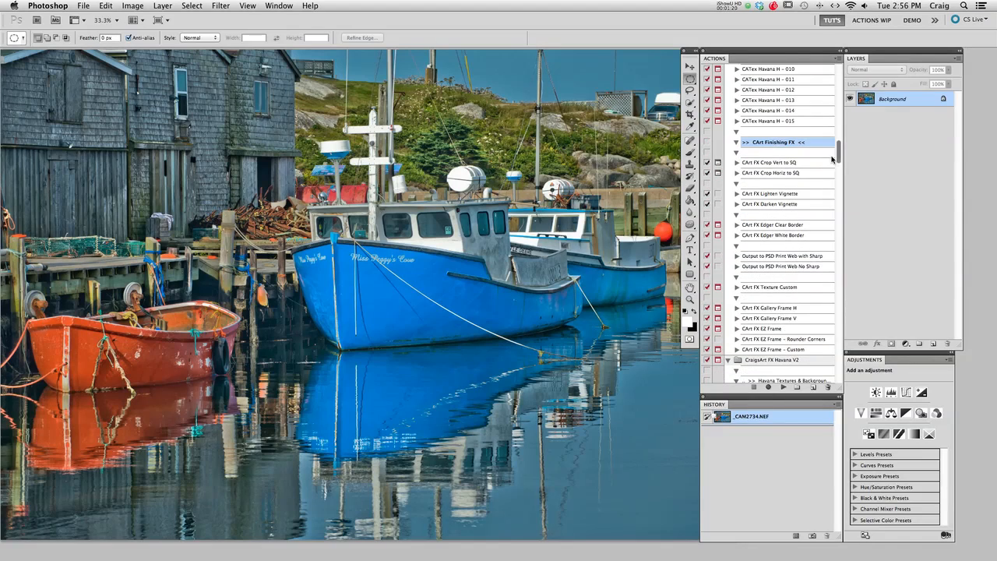
pyautogui.click(772, 166)
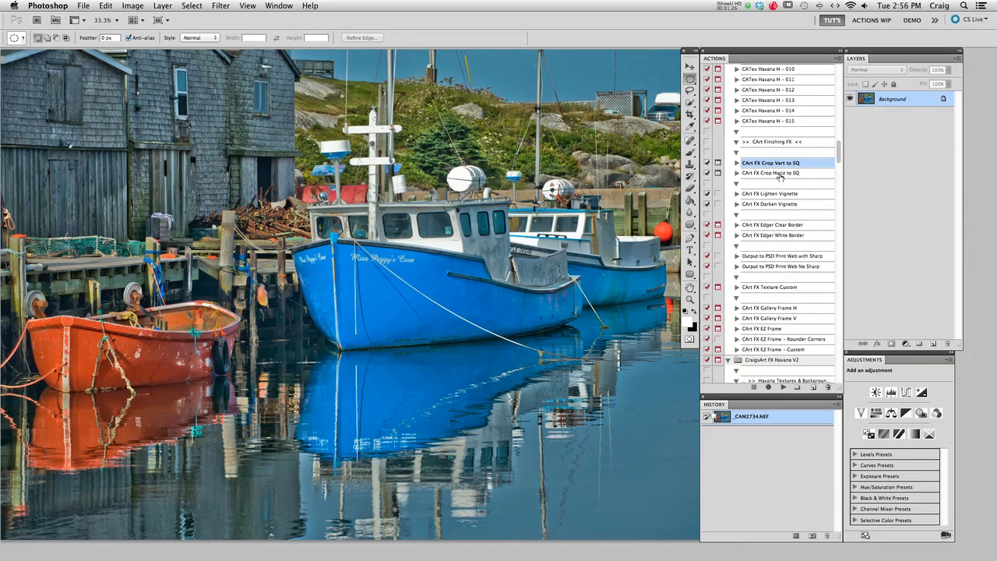
pyautogui.click(773, 175)
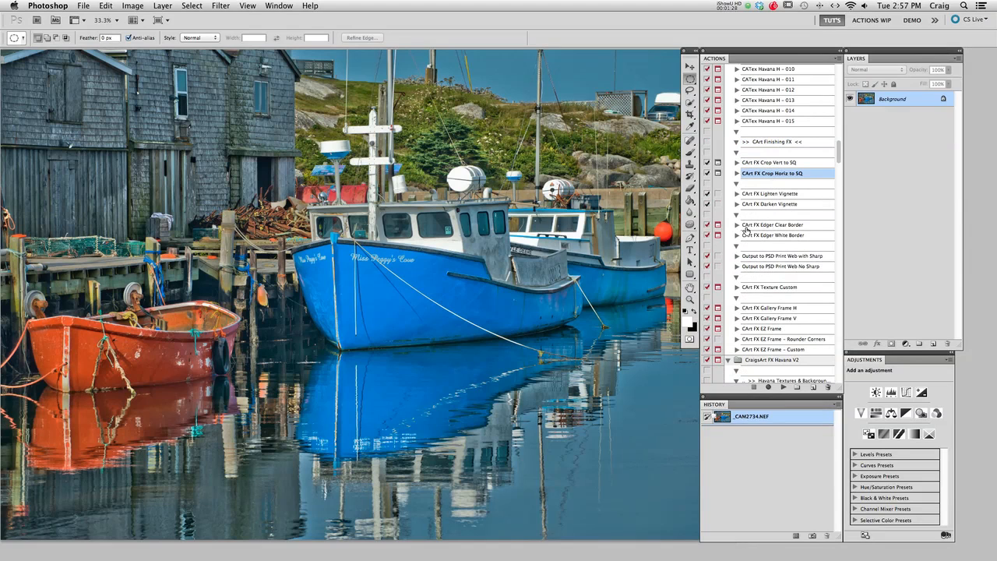
pyautogui.click(773, 204)
pyautogui.click(770, 194)
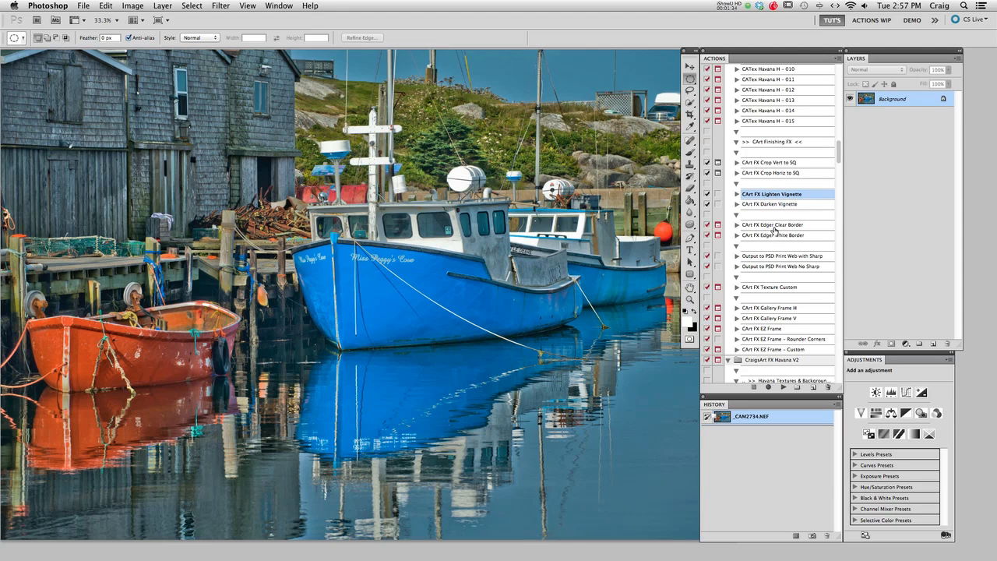
pyautogui.click(775, 226)
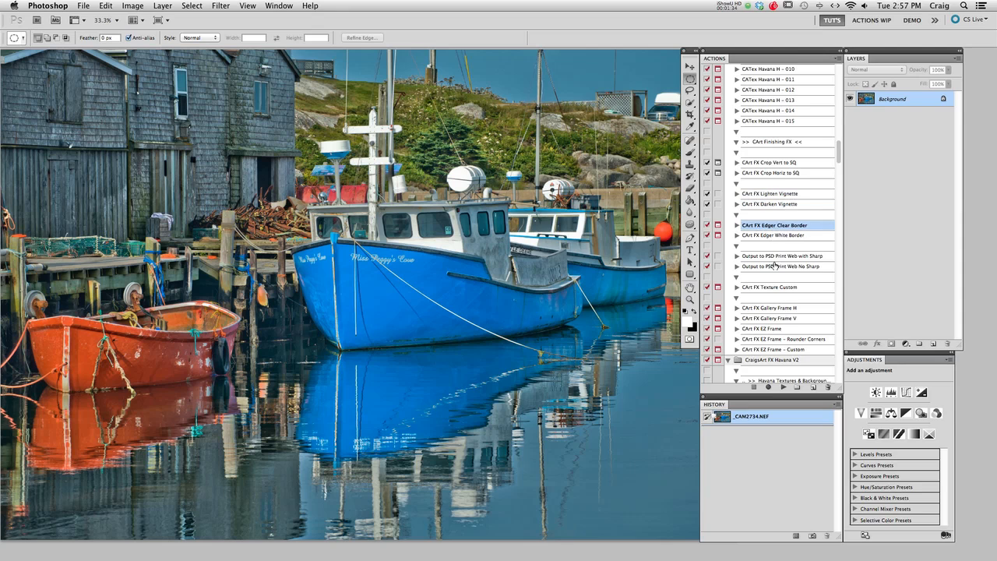
pyautogui.keyDown('shift'); pyautogui.click(776, 235); pyautogui.keyUp('shift')
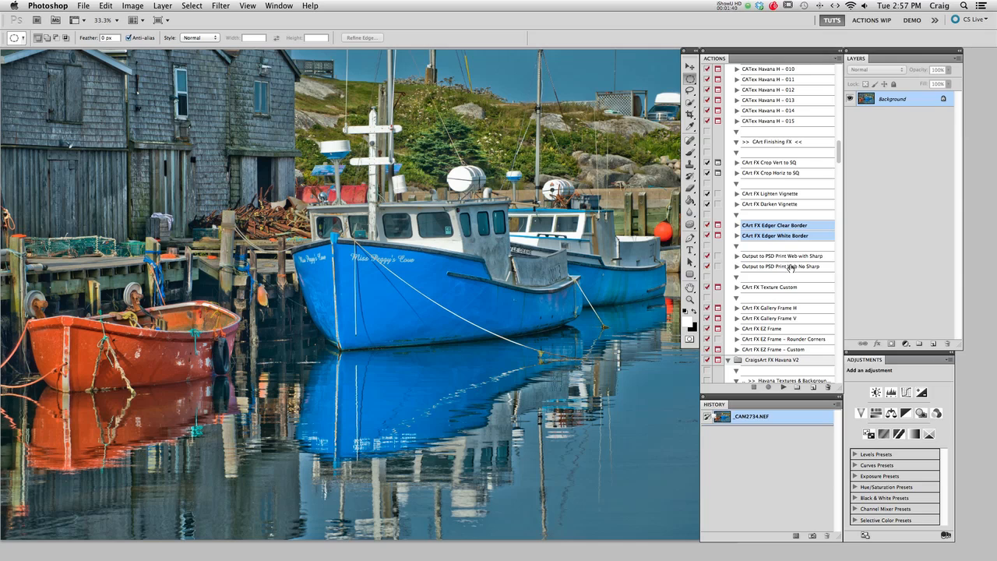
pyautogui.click(787, 227)
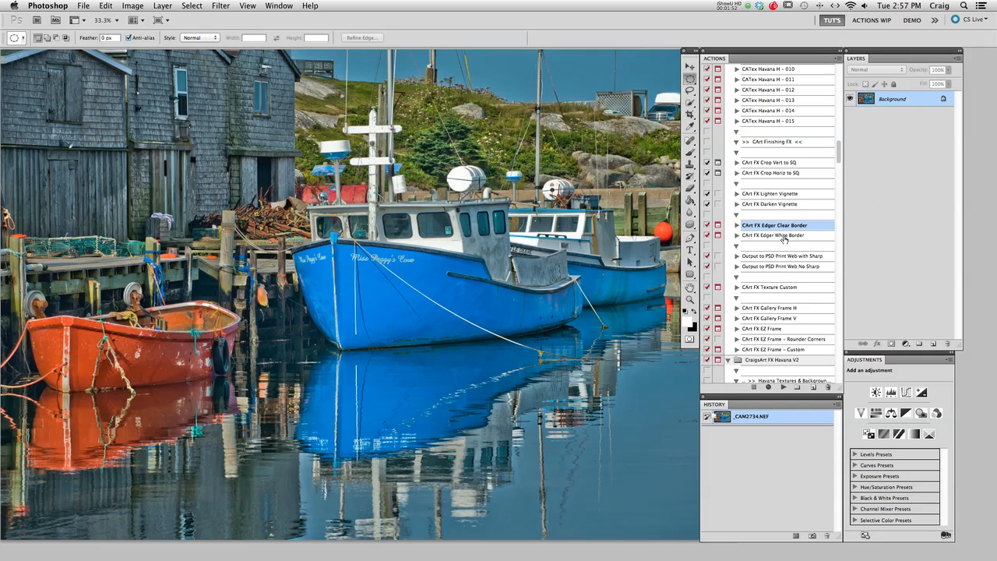
pyautogui.keyDown('shift'); pyautogui.click(785, 237); pyautogui.keyUp('shift')
pyautogui.click(785, 257)
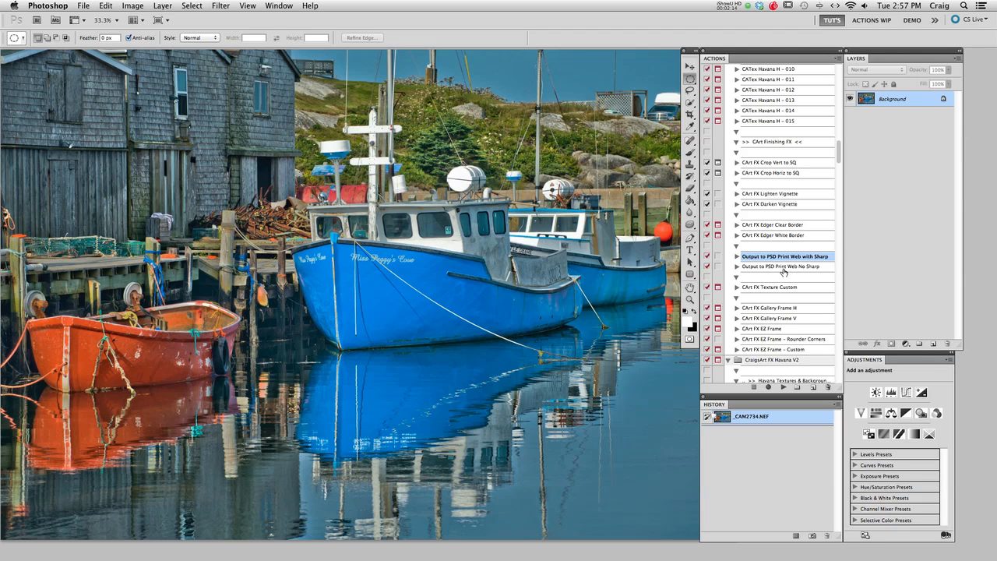
pyautogui.keyDown('shift'); pyautogui.click(800, 271); pyautogui.keyUp('shift')
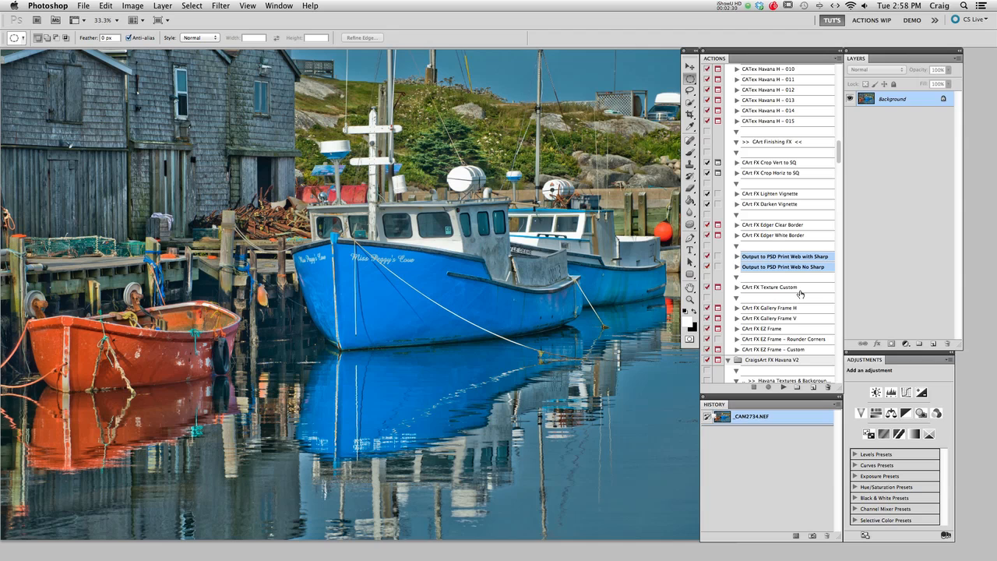
pyautogui.click(789, 289)
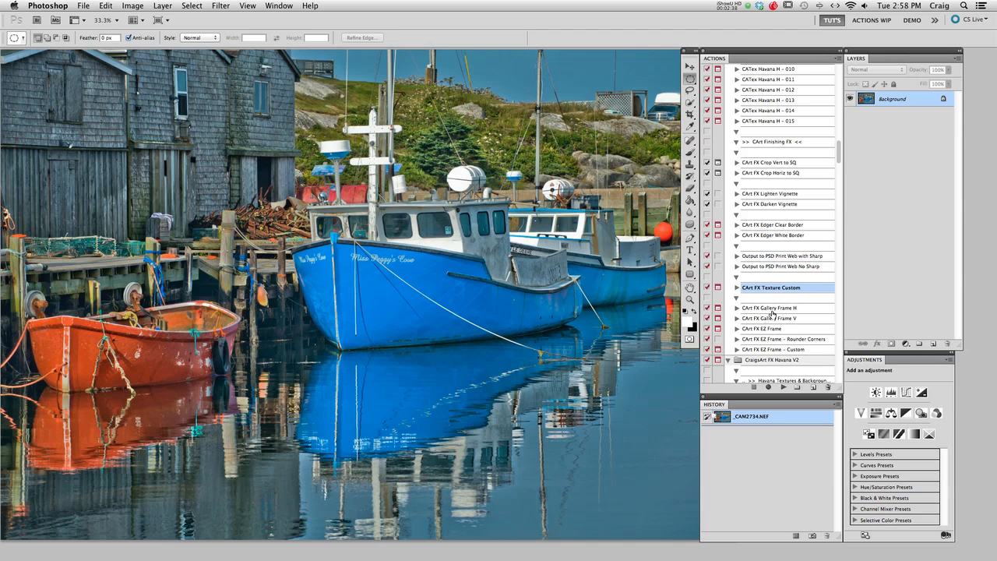
pyautogui.click(772, 310)
pyautogui.keyDown('shift'); pyautogui.click(788, 349); pyautogui.keyUp('shift')
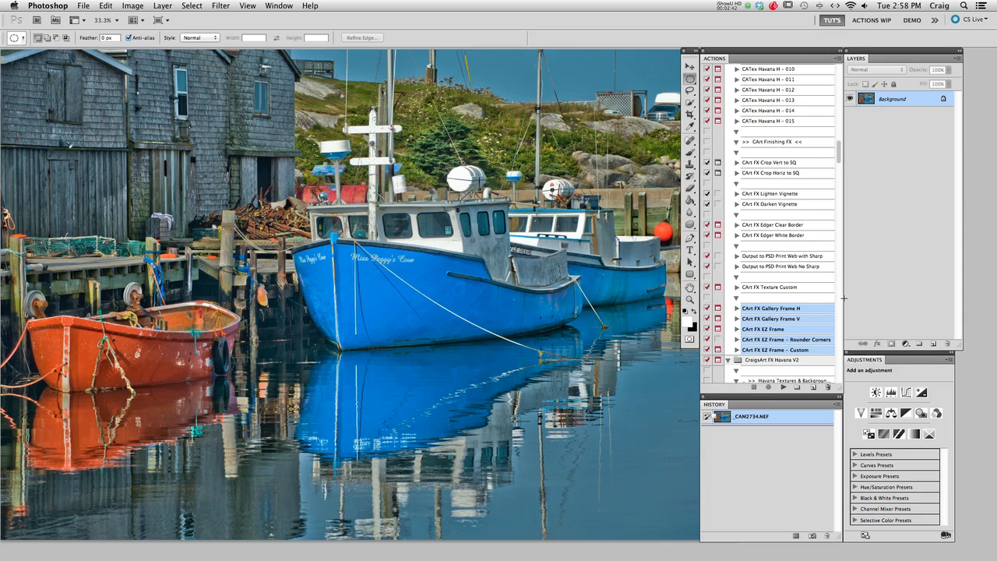
# Run the CArtFX Havana H - 011 action from the Craig's Art FX Horiz section on the harbour photo
pyautogui.scroll(5, 834, 145)
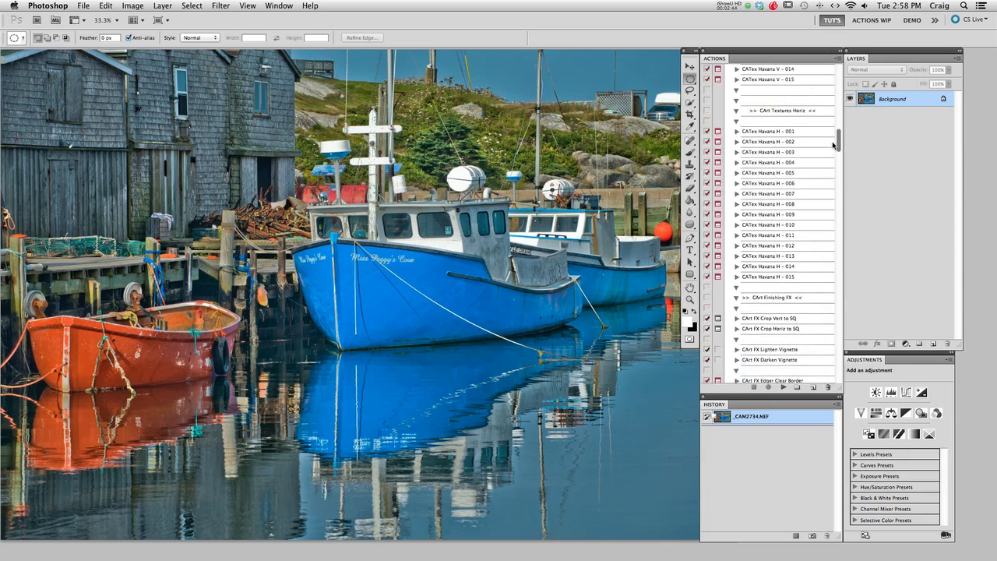
pyautogui.moveTo(834, 145); pyautogui.dragTo(829, 115)
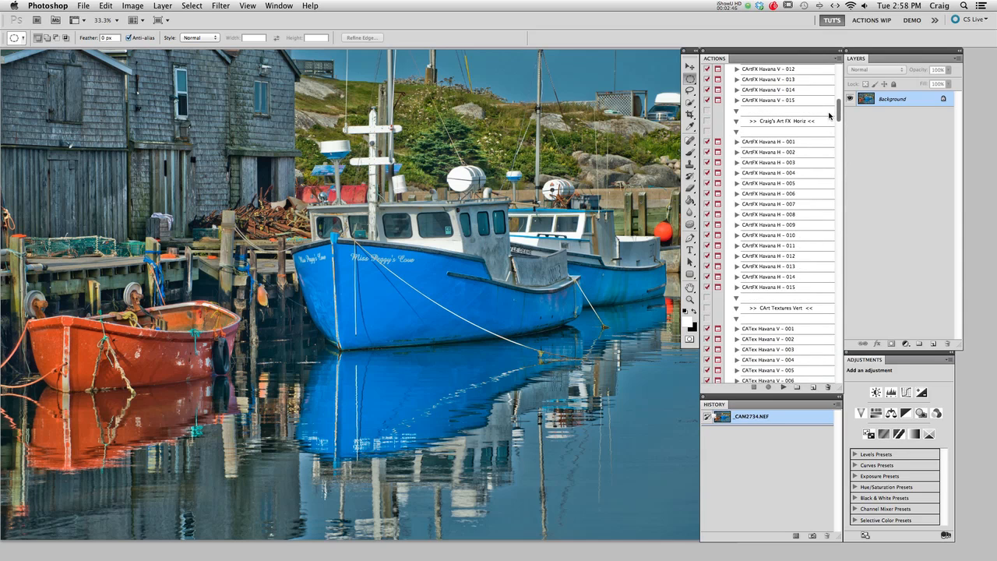
pyautogui.click(773, 246)
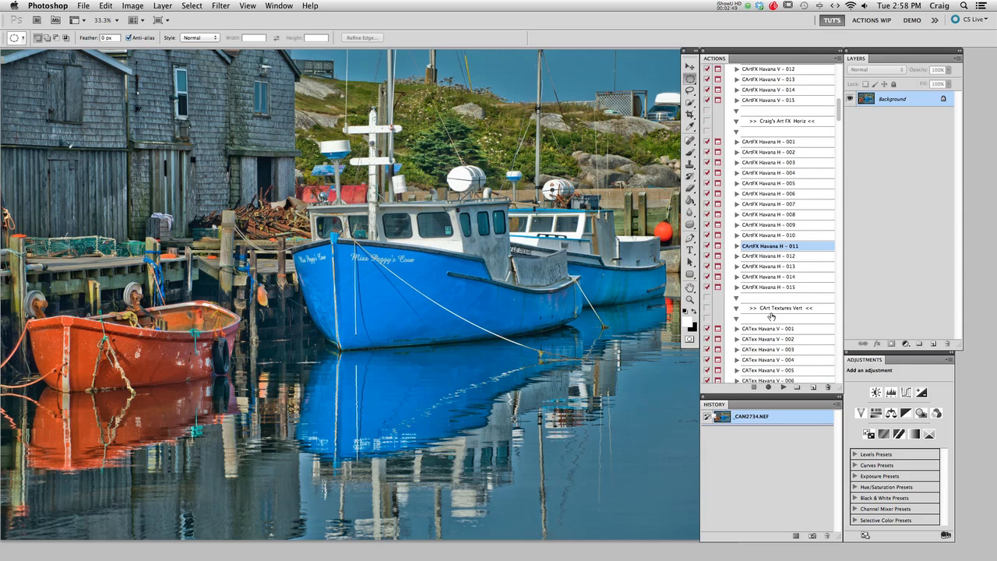
pyautogui.click(784, 388)
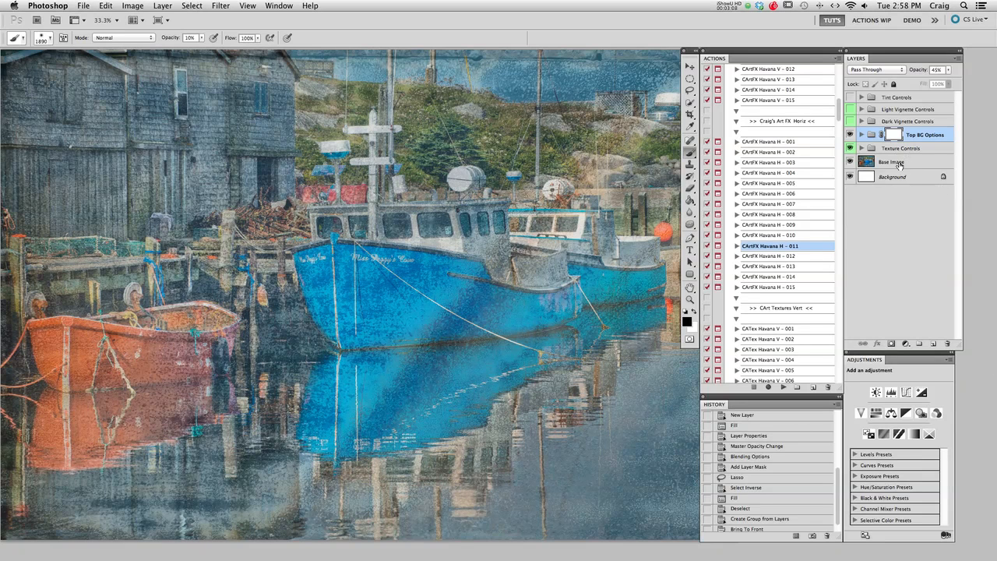
# Compare the Base Image layer alone with the full effect, and inspect the Texture Options and ColorGenie Controls inside the Texture Controls group
pyautogui.keyDown('alt'); pyautogui.click(850, 162); pyautogui.keyUp('alt')
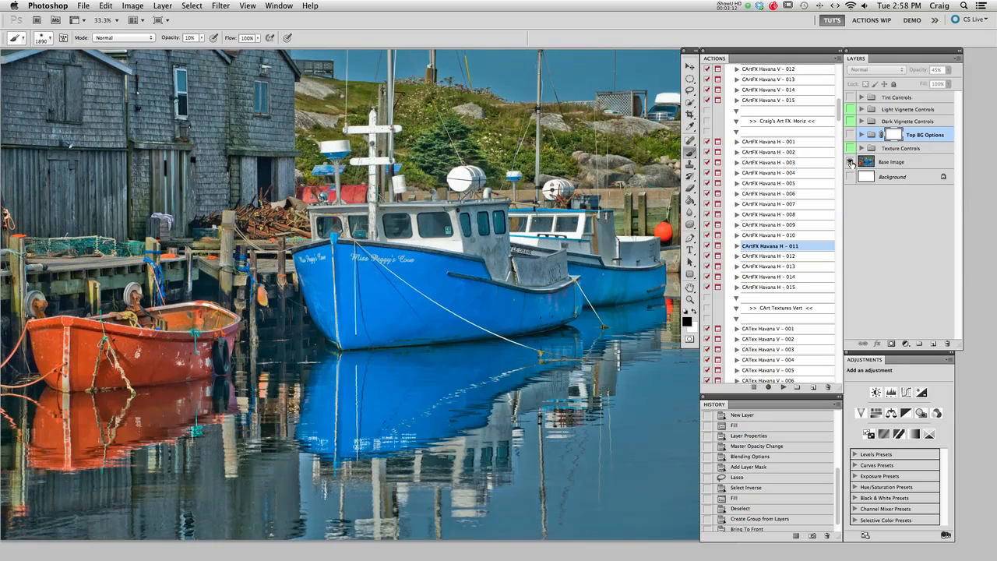
pyautogui.keyDown('alt'); pyautogui.click(850, 162); pyautogui.keyUp('alt')
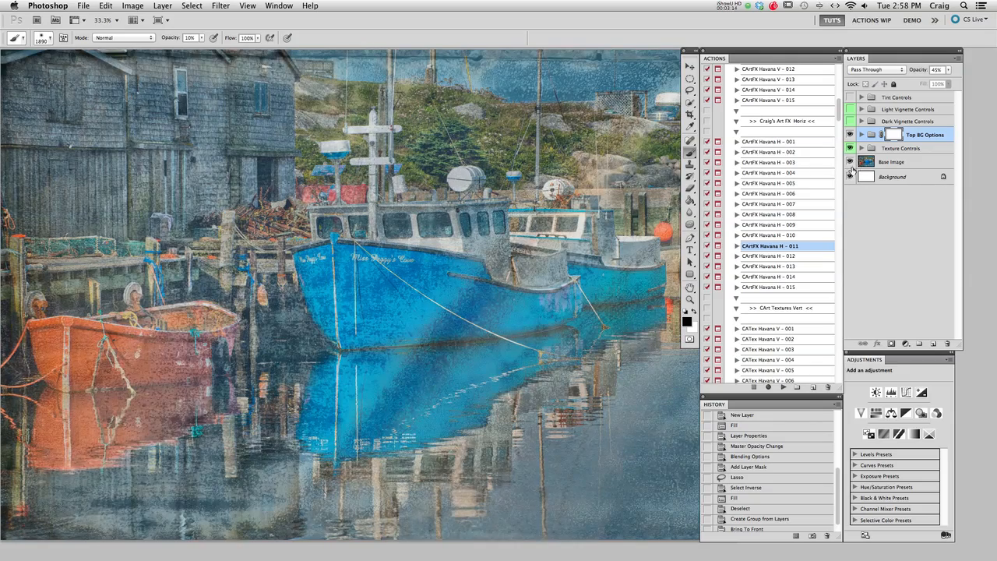
pyautogui.click(861, 148)
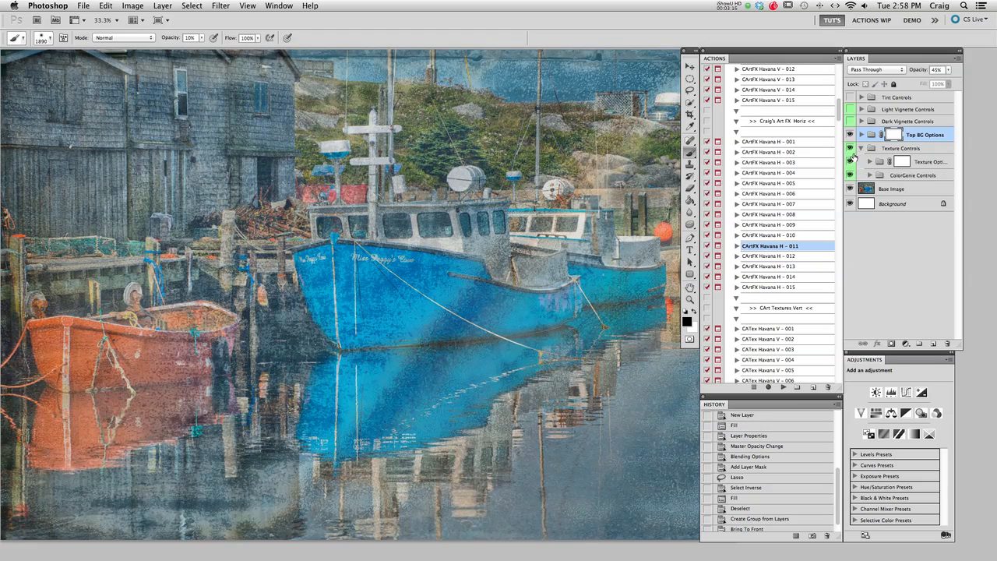
pyautogui.click(928, 165)
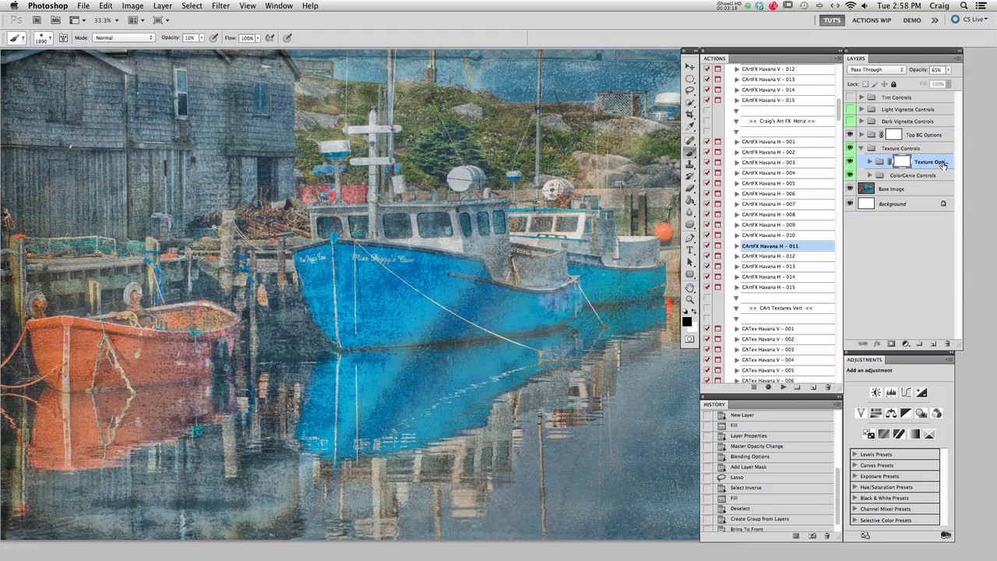
pyautogui.click(916, 176)
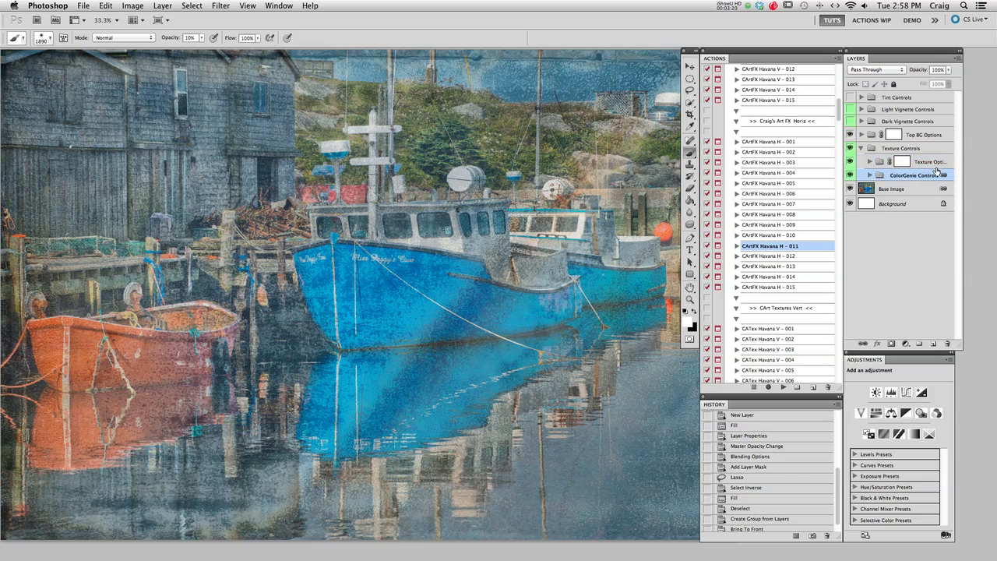
pyautogui.click(869, 176)
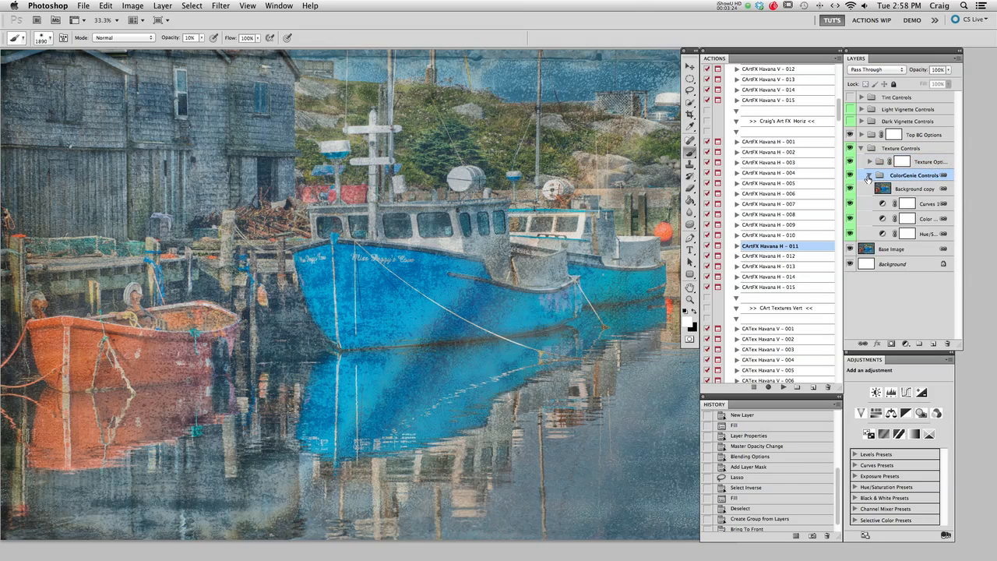
pyautogui.click(869, 176)
pyautogui.click(862, 148)
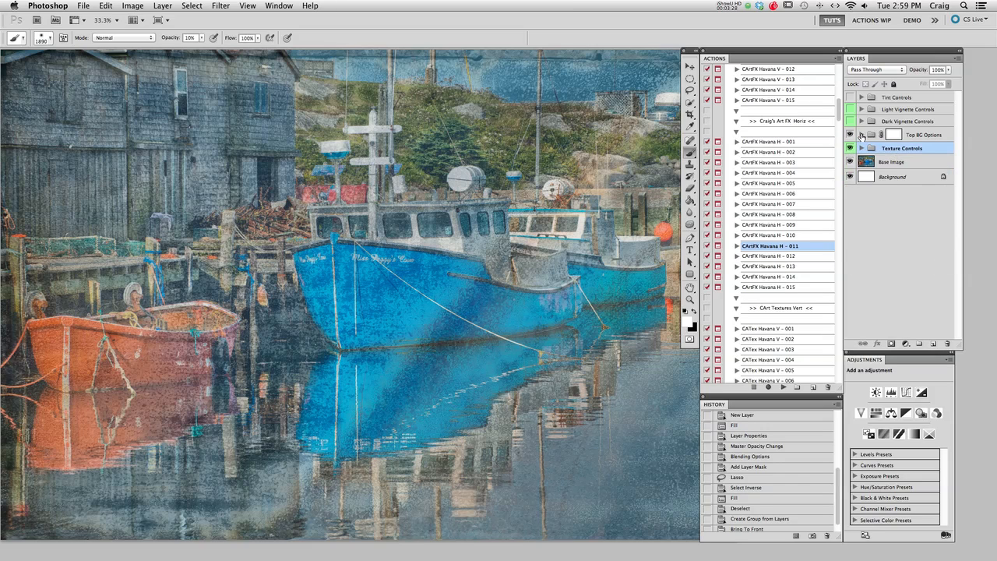
# Expand the Top BG Options layer group and select its Top B/G layer after checking the Softness layer
pyautogui.click(862, 135)
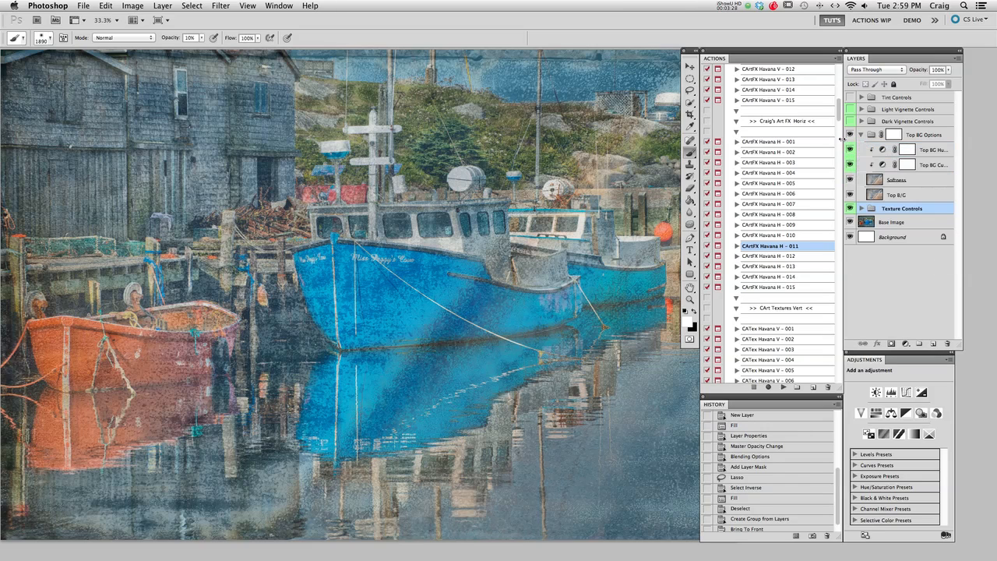
pyautogui.click(926, 182)
pyautogui.click(921, 198)
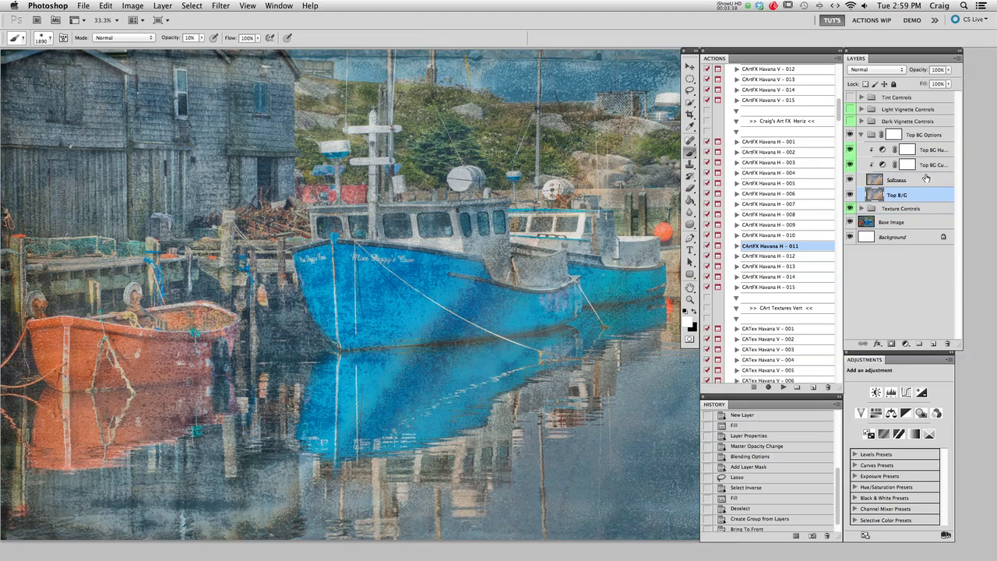
# Inspect the curves and hue/saturation adjustment layers in the Top BG Options group, and collapse the group
pyautogui.click(884, 166)
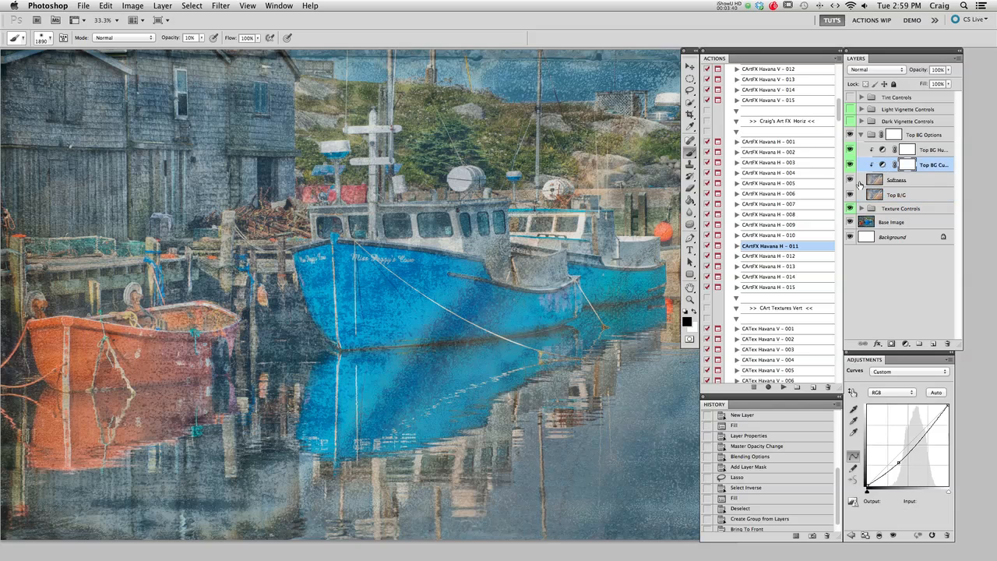
pyautogui.click(878, 150)
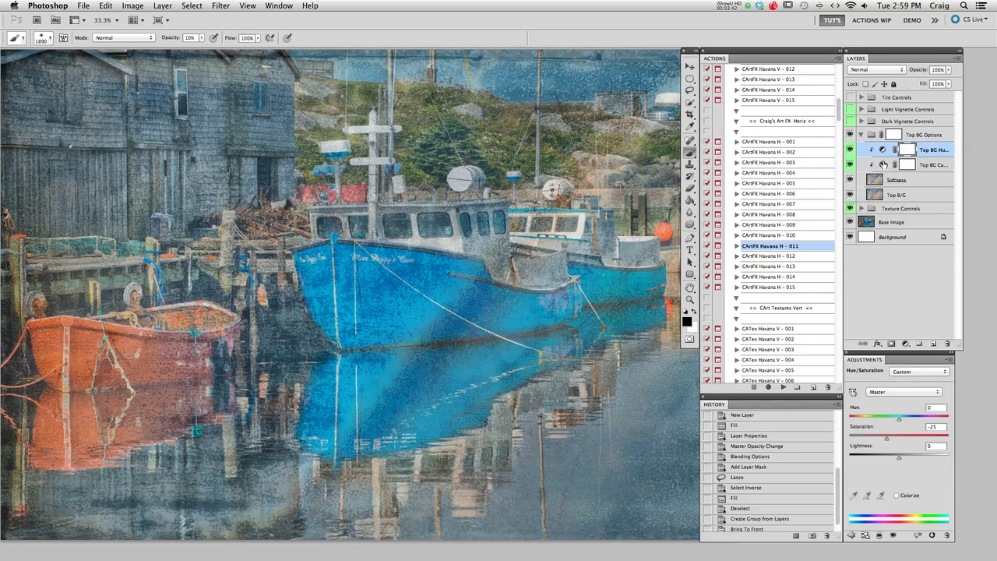
pyautogui.click(862, 134)
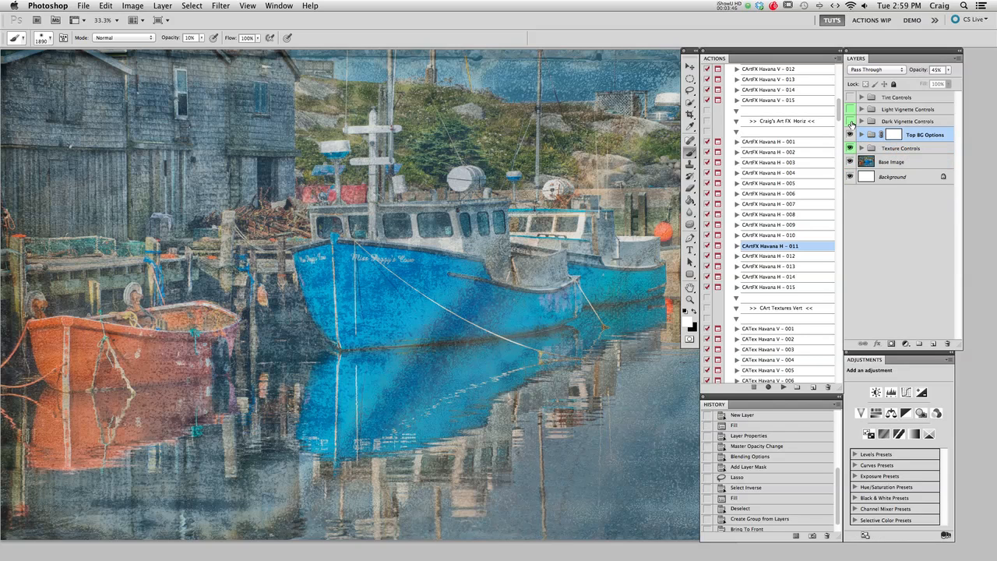
# Preview the dark vignette, and the light vignette with its two layers toggled separately, leaving both vignette groups hidden
pyautogui.click(850, 121)
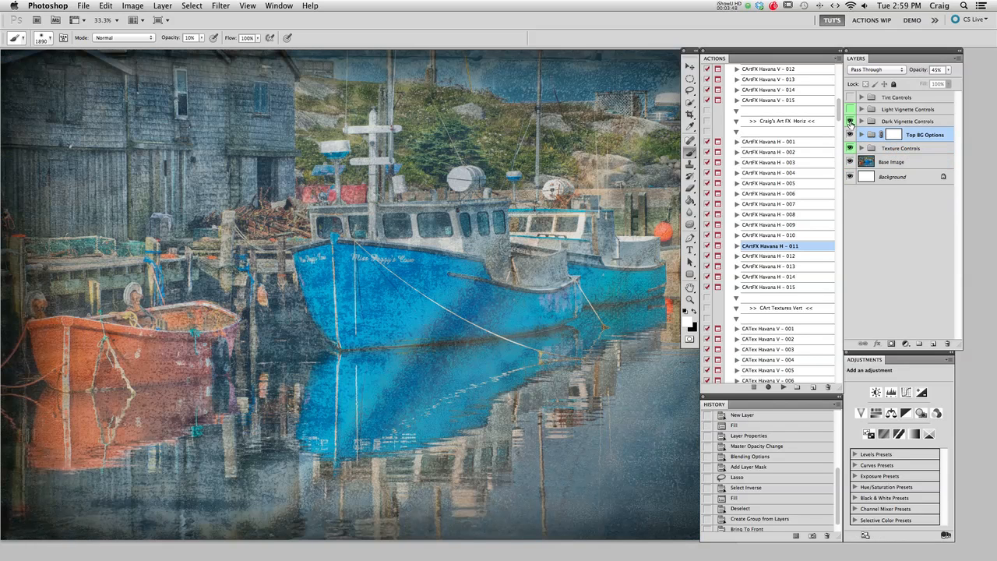
pyautogui.click(850, 110)
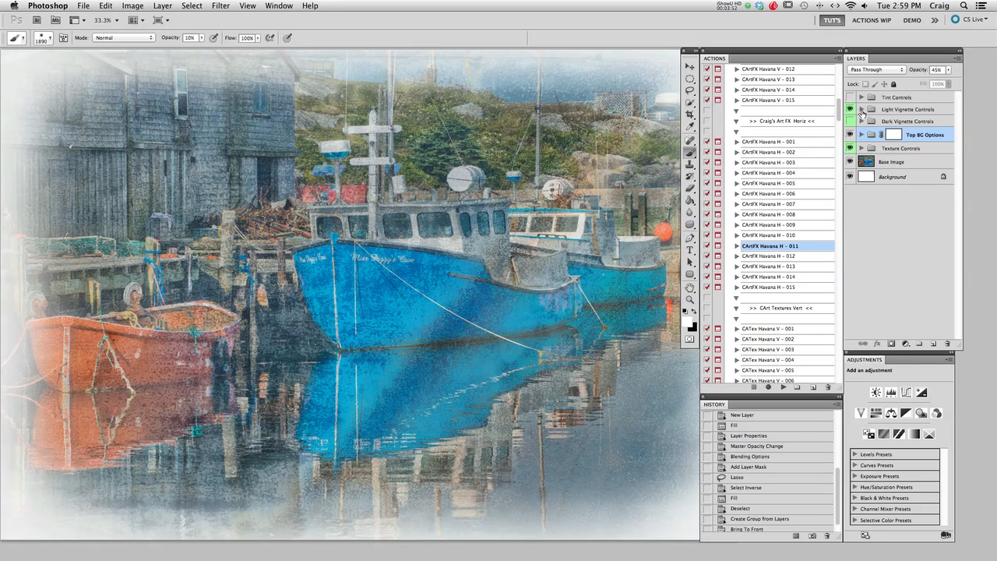
pyautogui.click(861, 110)
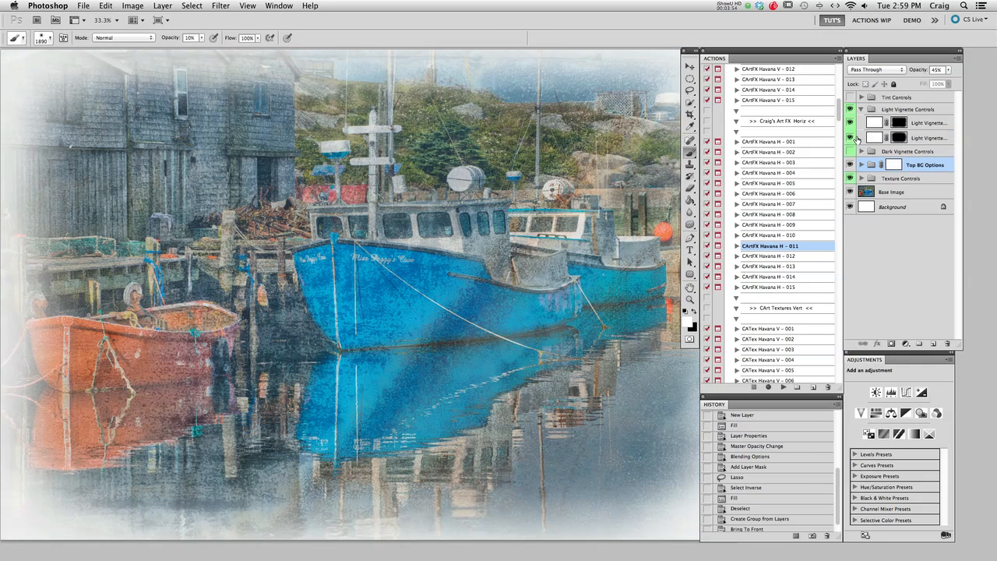
pyautogui.click(851, 137)
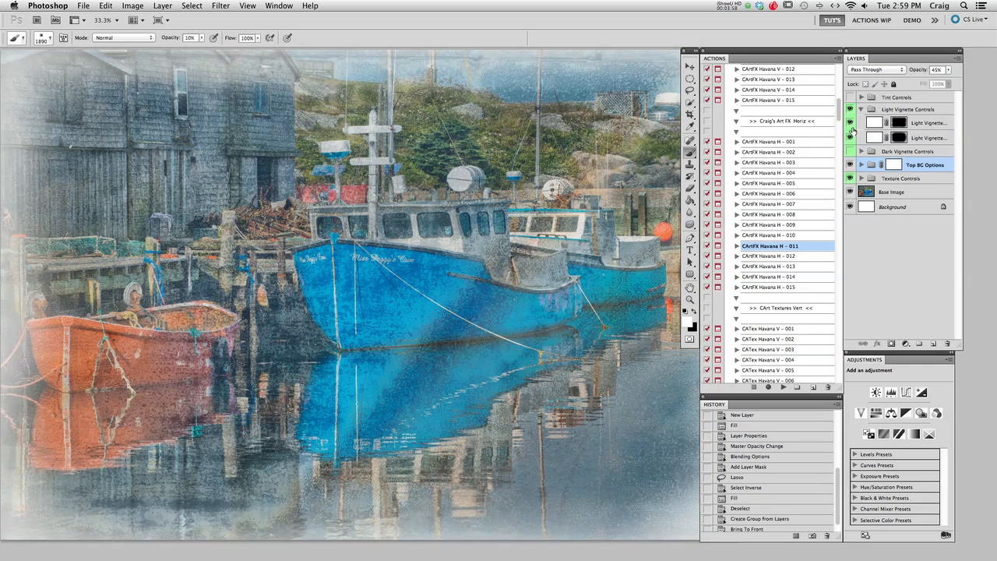
pyautogui.click(850, 138)
pyautogui.click(852, 138)
pyautogui.click(851, 138)
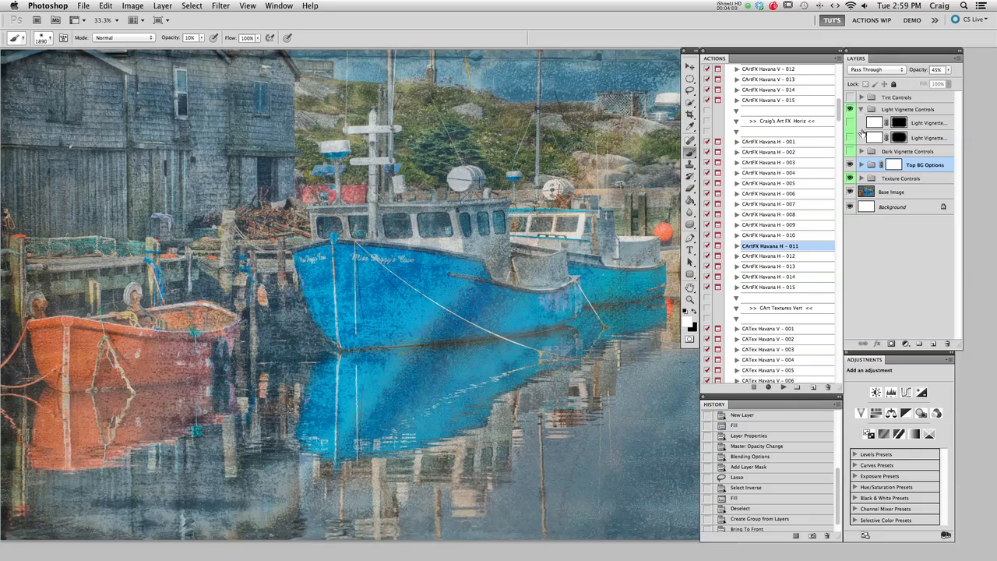
pyautogui.click(851, 123)
pyautogui.click(850, 138)
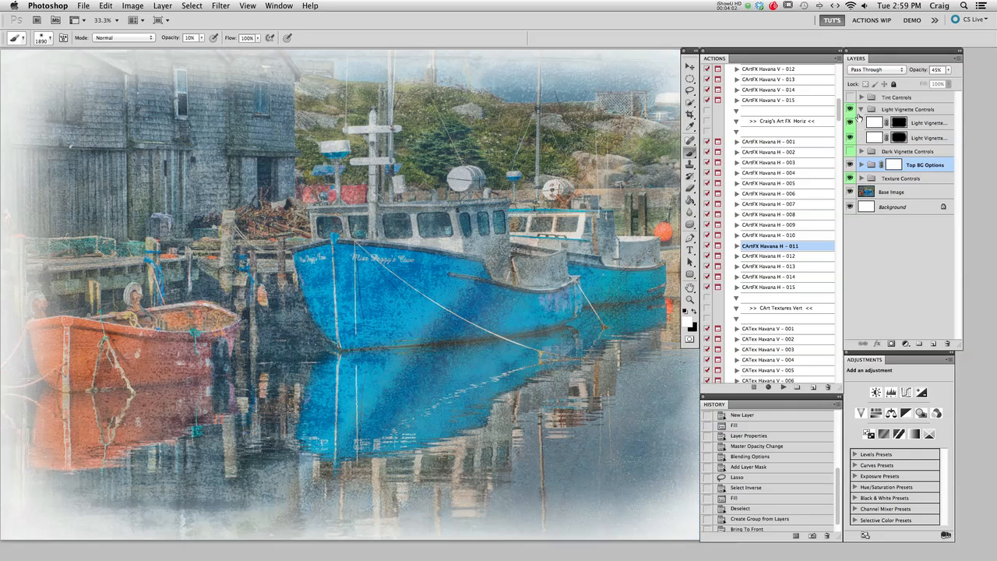
pyautogui.click(861, 109)
pyautogui.click(852, 112)
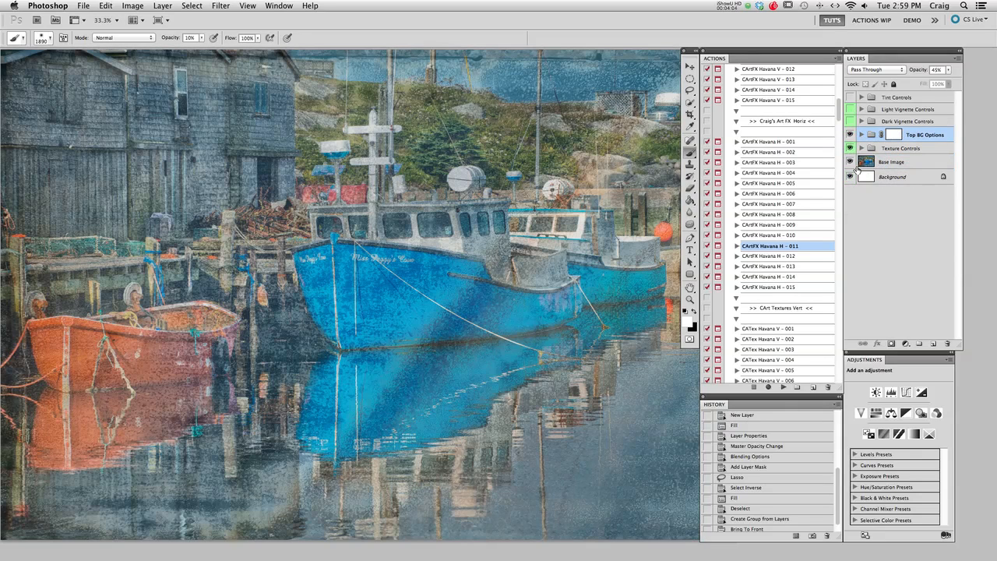
# Preview the Tint Controls group on the photo, inspect its Tint layer, and collapse and hide the group
pyautogui.click(895, 98)
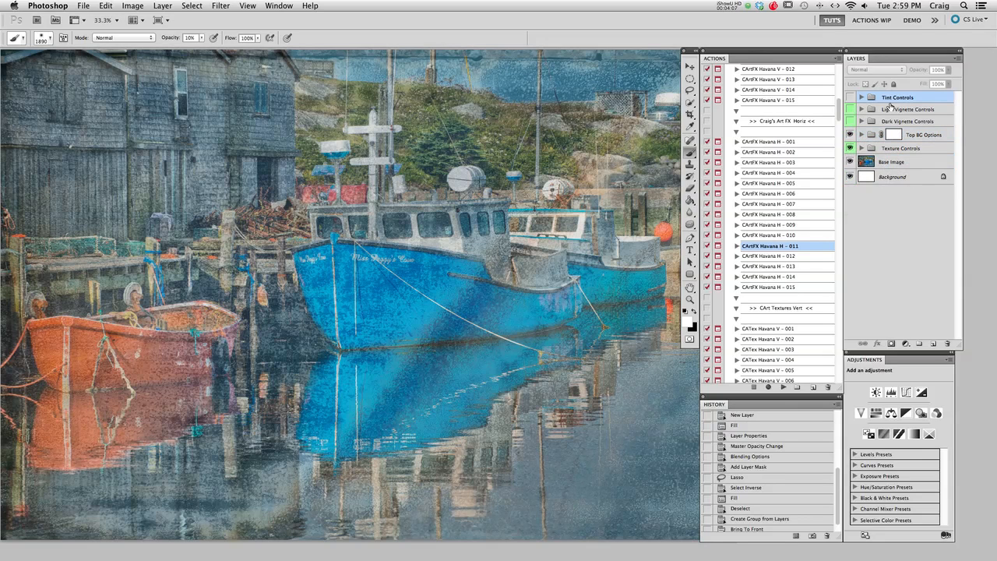
pyautogui.click(860, 97)
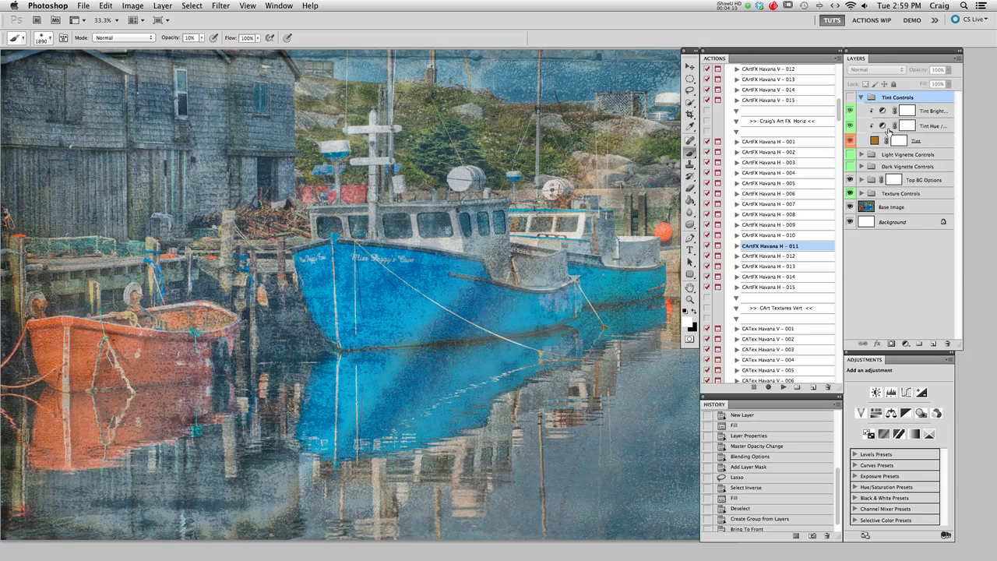
pyautogui.click(851, 97)
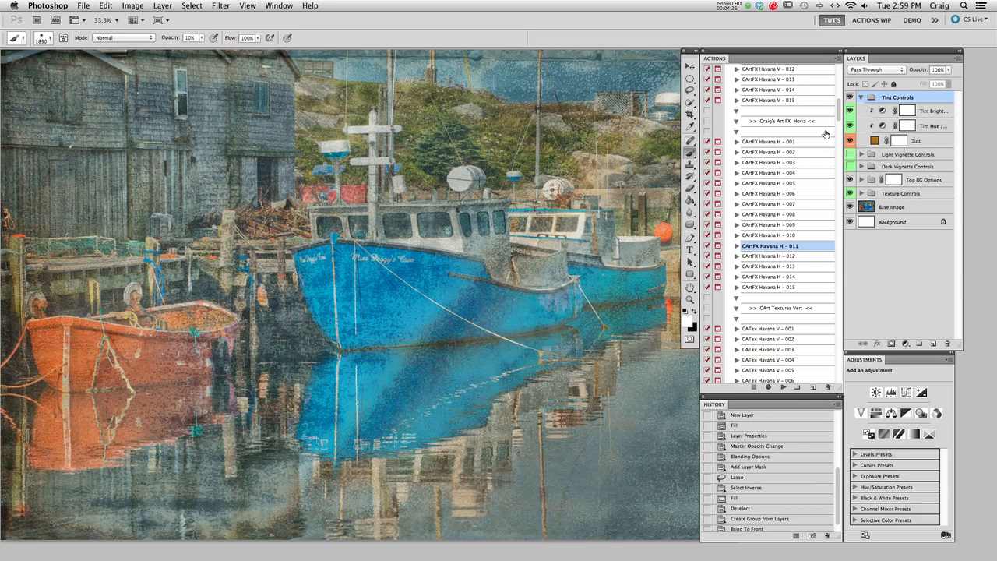
pyautogui.click(925, 142)
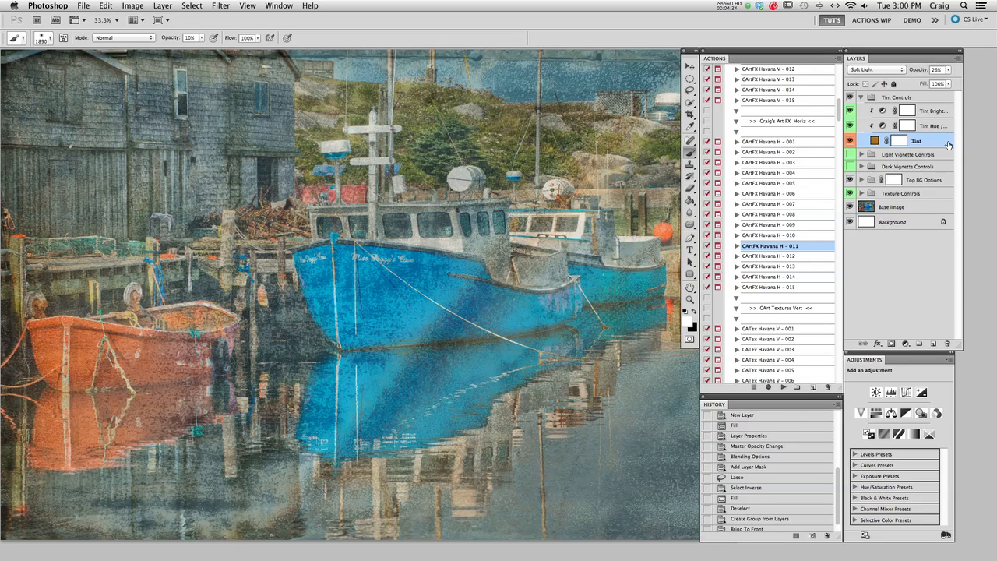
pyautogui.click(861, 98)
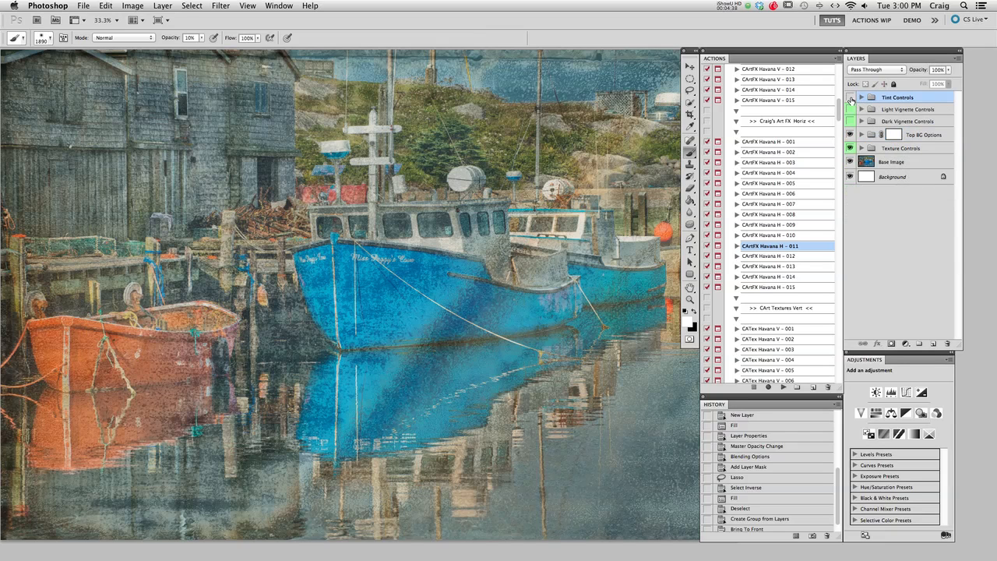
pyautogui.click(851, 98)
# Paint black on the Top BG Options mask over the boats, dock and shed, first at 10% and mainly at 50% brush opacity
pyautogui.click(893, 135)
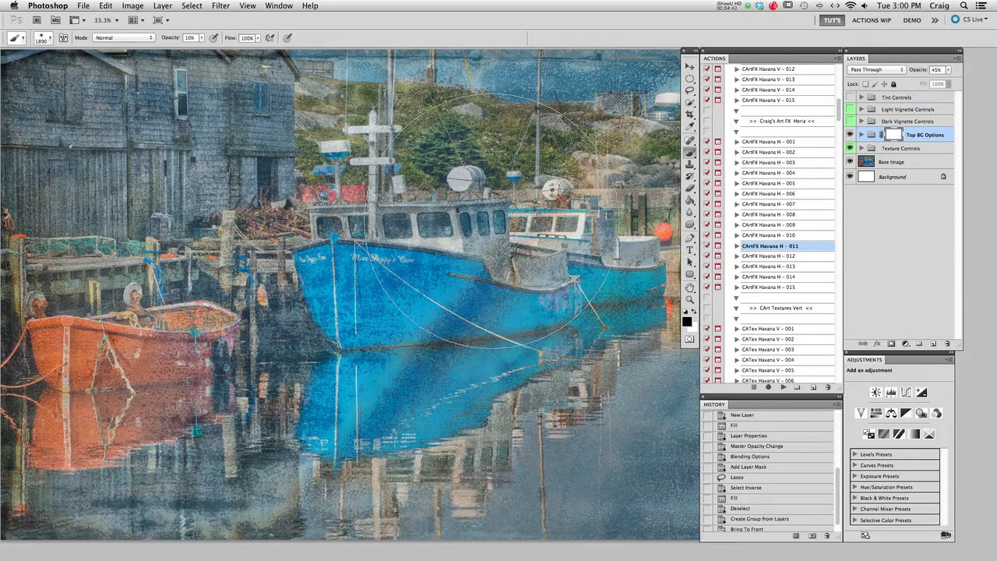
pyautogui.click(352, 288)
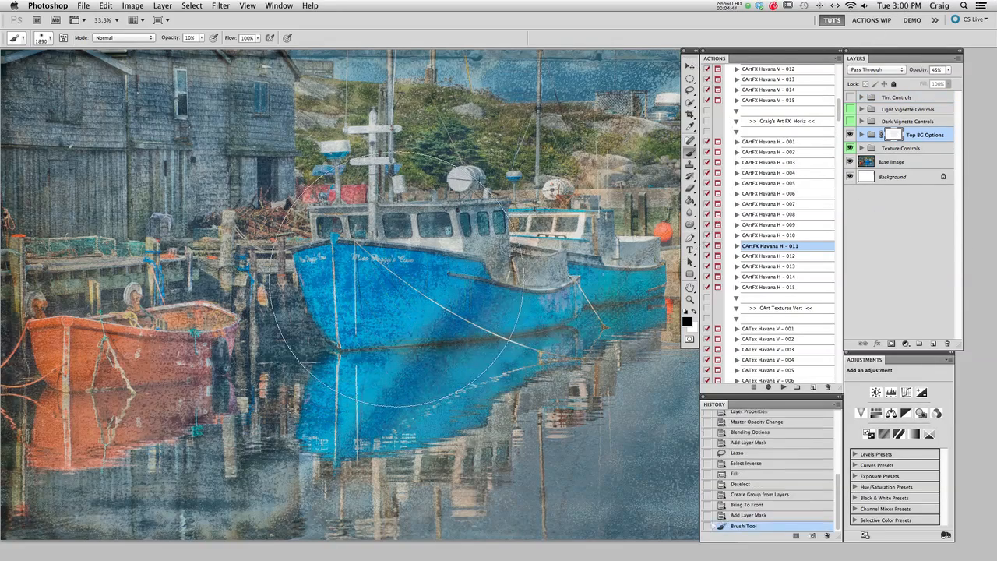
pyautogui.press('5')
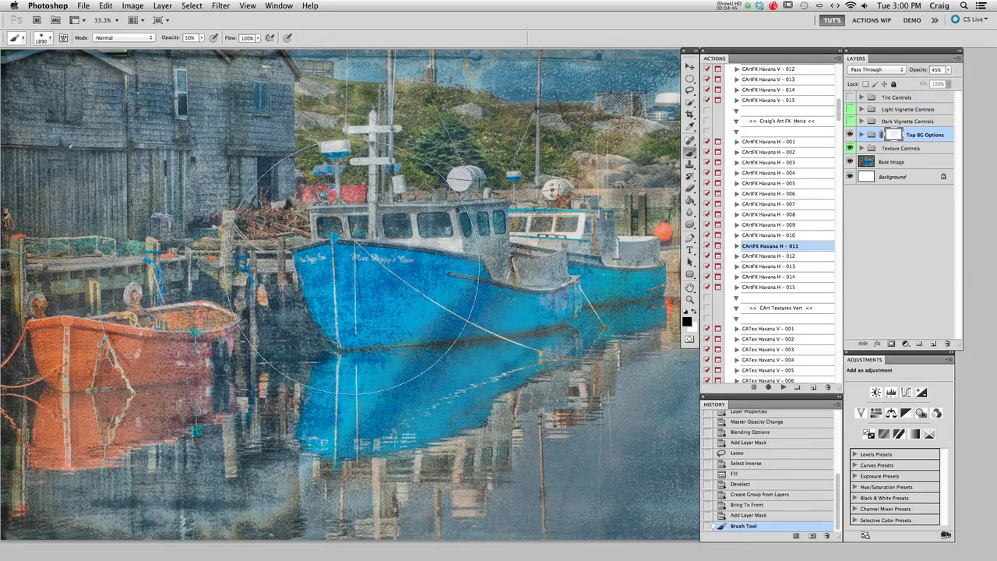
pyautogui.click(343, 257)
pyautogui.click(366, 251)
pyautogui.click(425, 263)
pyautogui.click(471, 253)
pyautogui.click(501, 288)
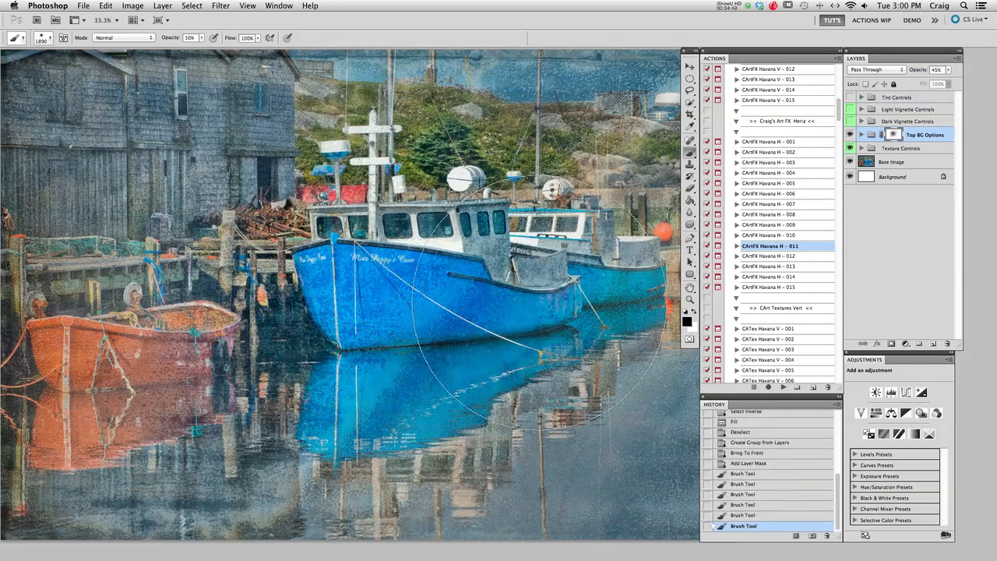
pyautogui.click(514, 289)
pyautogui.click(187, 304)
pyautogui.click(93, 288)
pyautogui.click(183, 335)
pyautogui.click(466, 350)
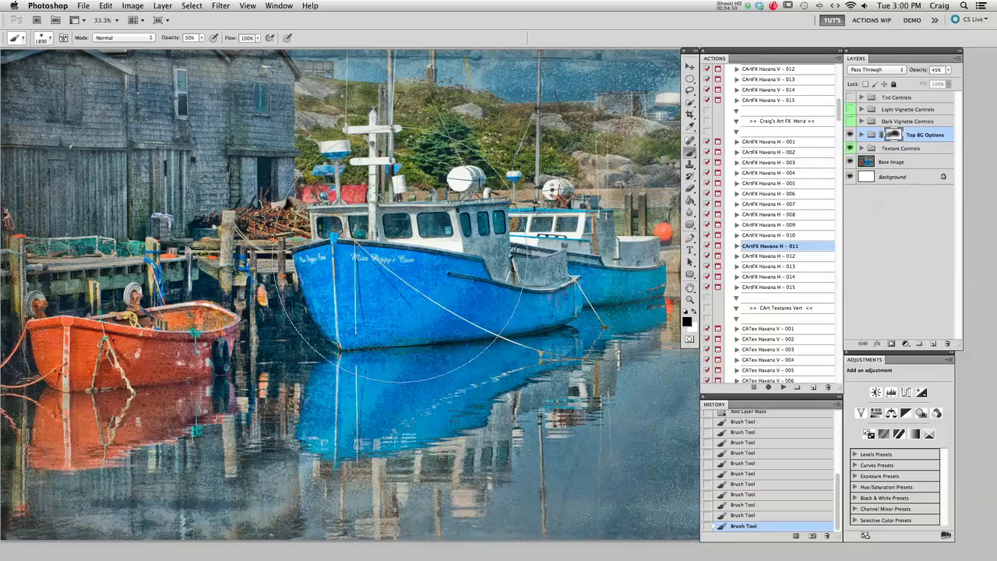
pyautogui.click(242, 222)
pyautogui.click(237, 197)
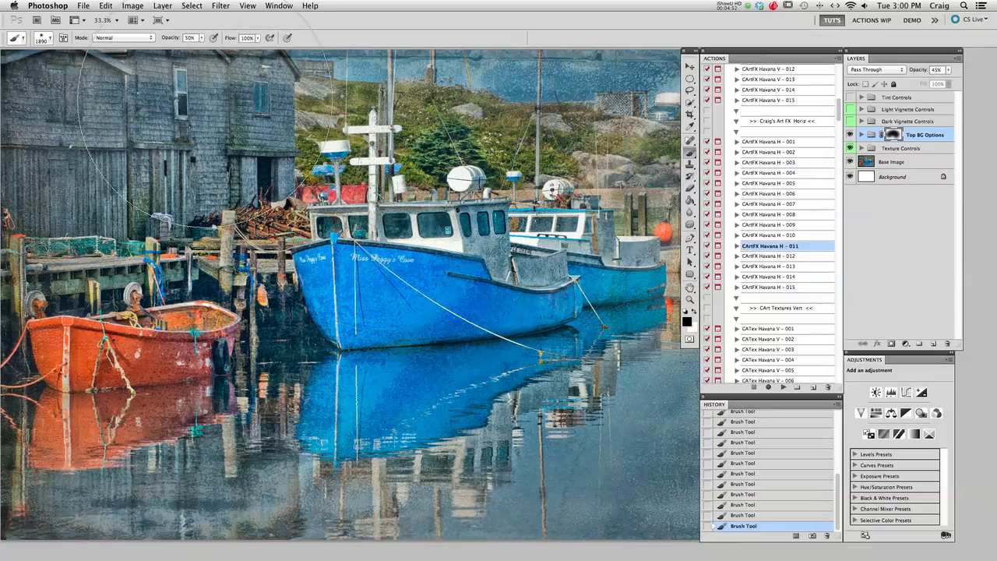
# Try brush opacities of 80% and 30%, and return the brush to 50%
pyautogui.click(202, 39)
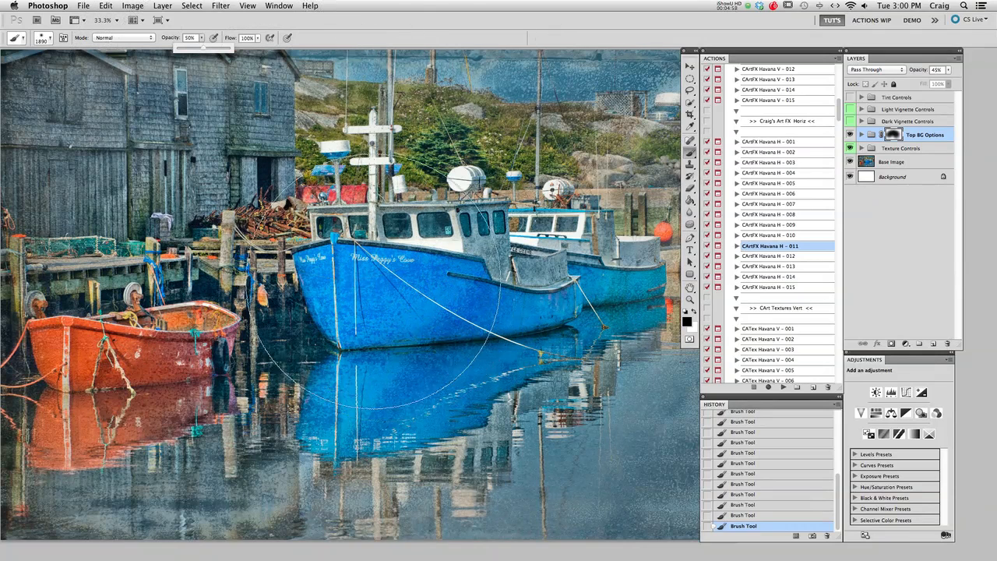
pyautogui.click(376, 283)
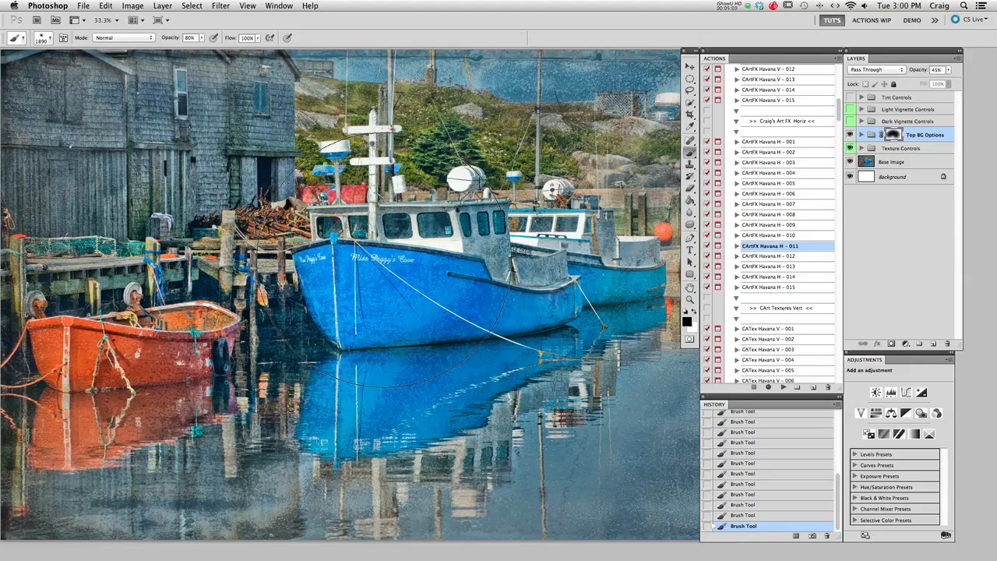
pyautogui.press('8')
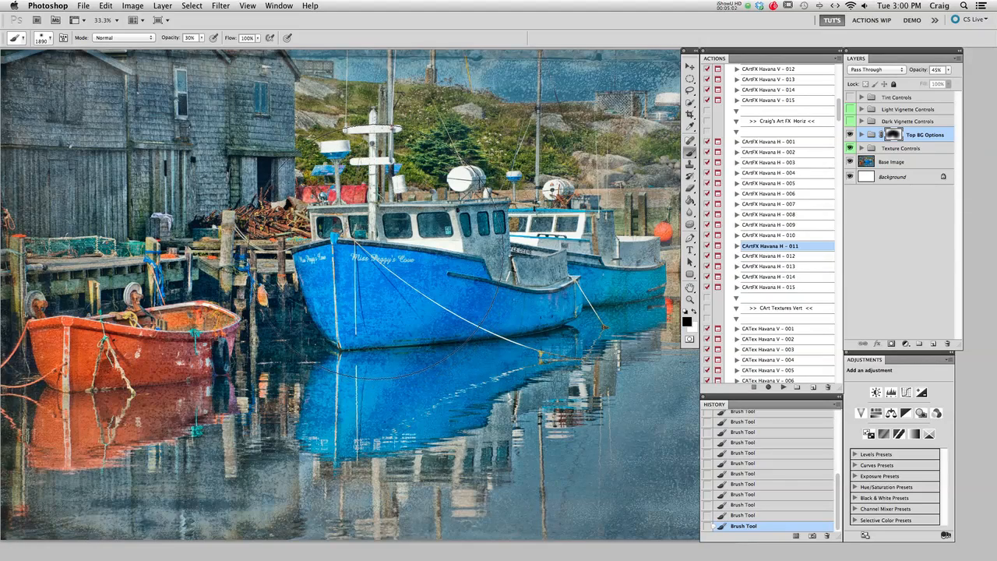
pyautogui.press('3')
pyautogui.press('5')
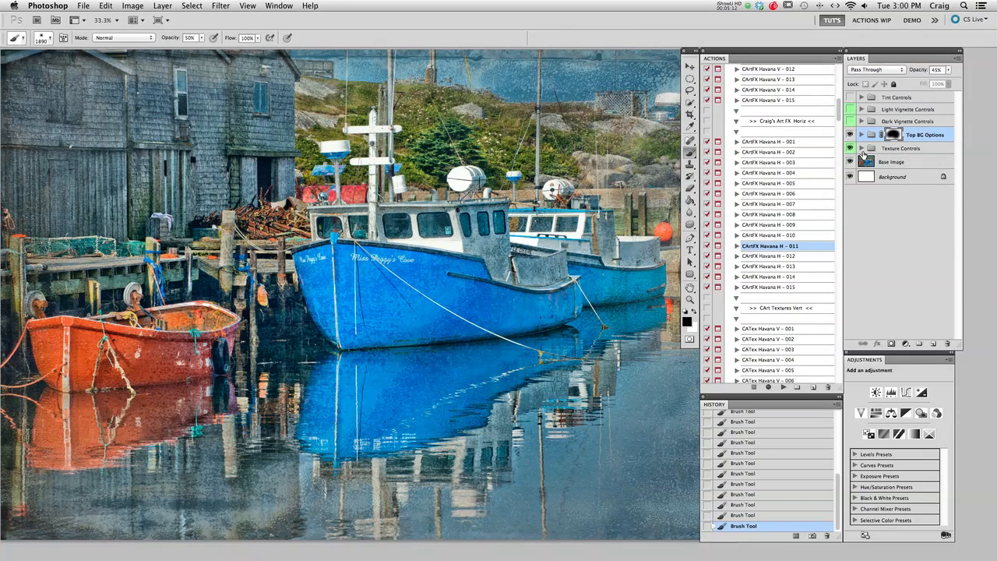
# Inspect the color and contrast layers in the Texture Options group under Texture Controls, and preview its invert layer on the photo
pyautogui.click(861, 148)
pyautogui.click(903, 148)
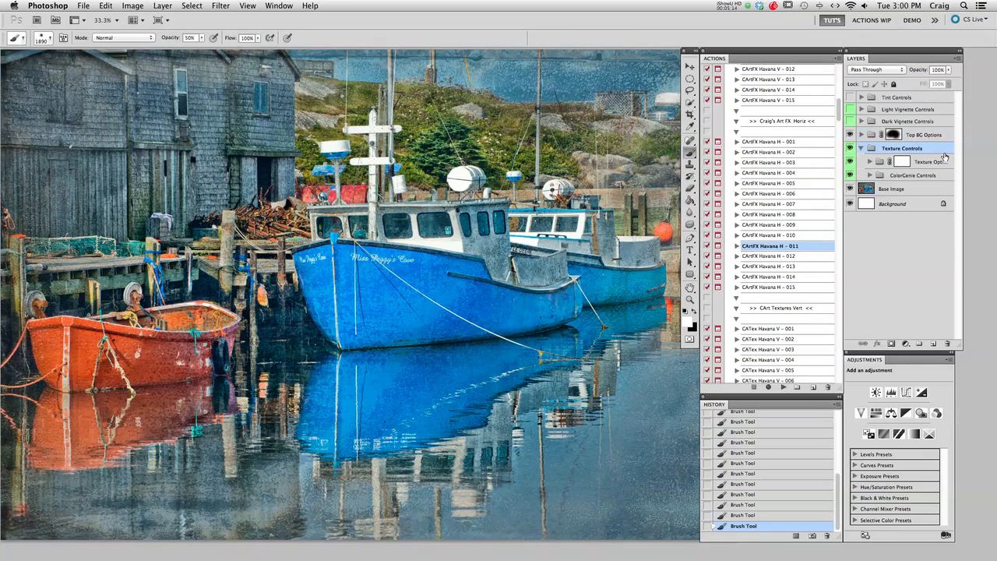
pyautogui.click(901, 162)
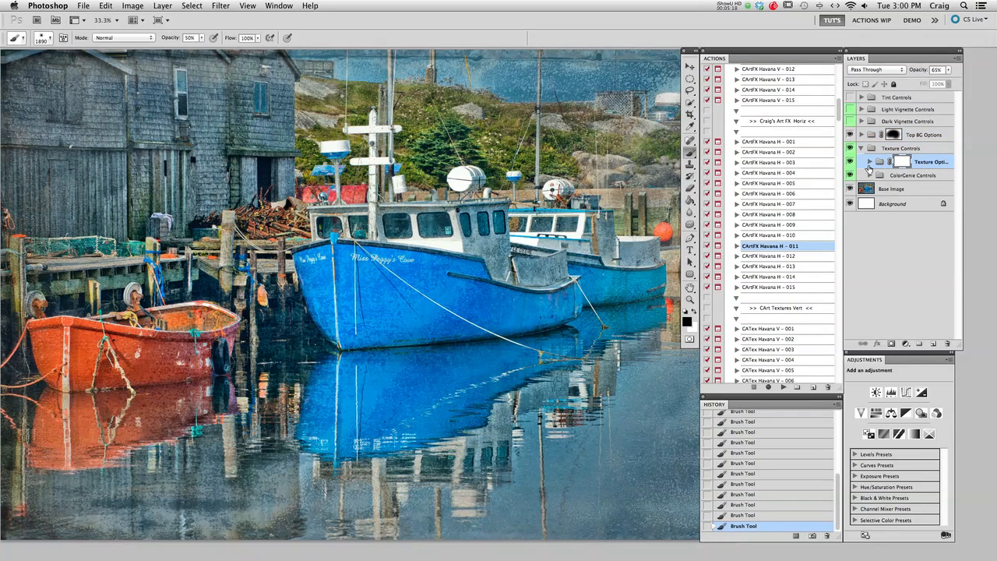
pyautogui.click(869, 162)
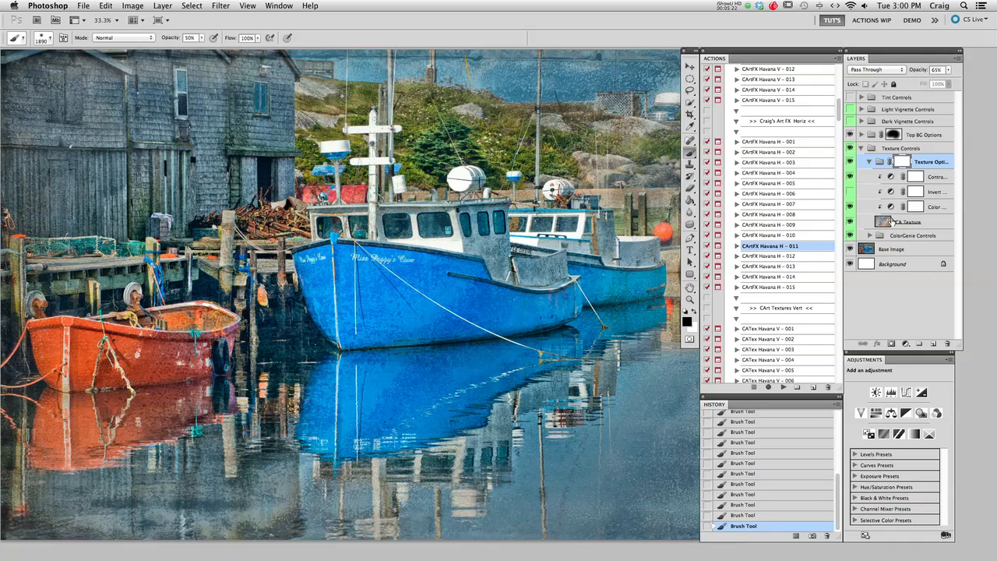
pyautogui.click(935, 207)
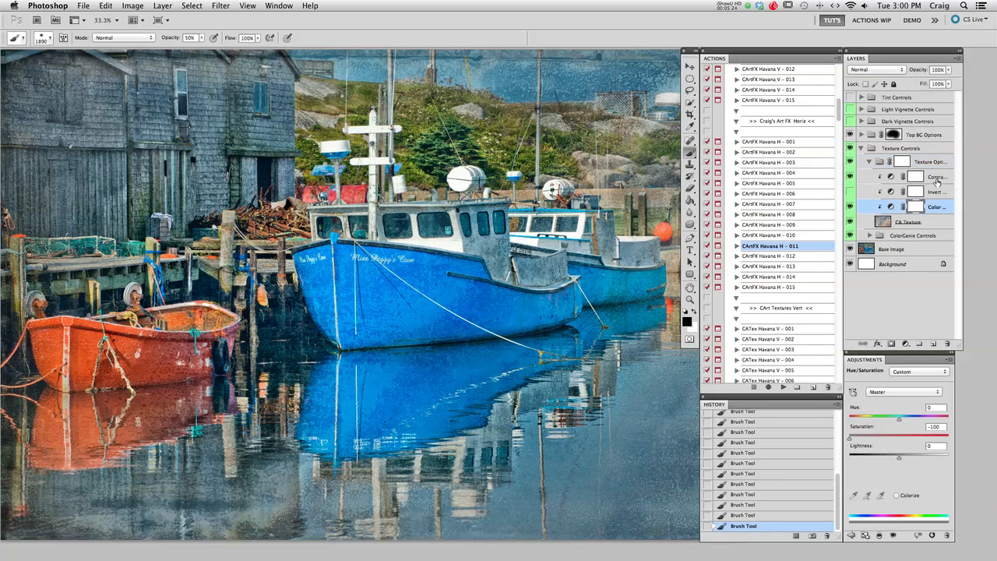
pyautogui.click(937, 178)
pyautogui.click(850, 193)
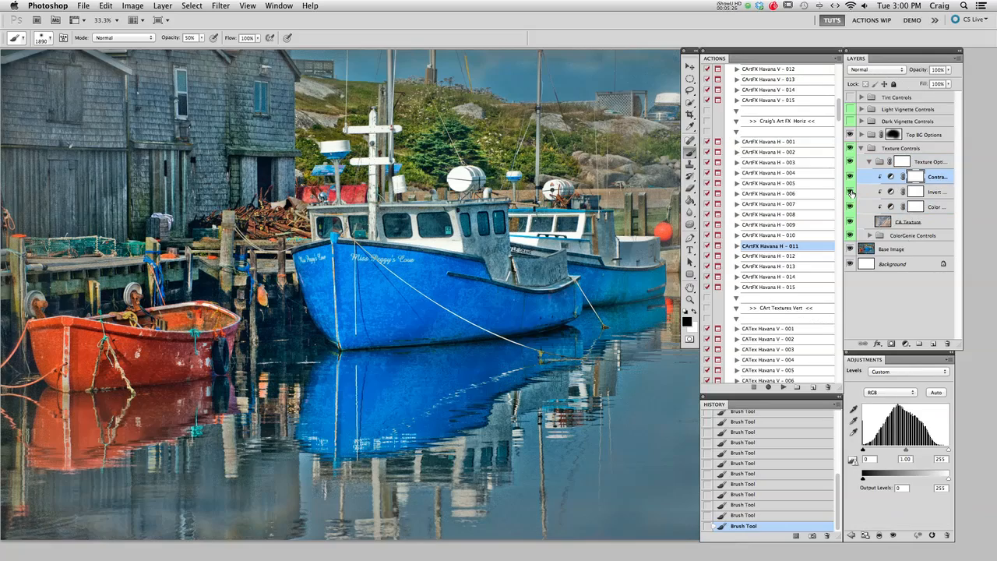
pyautogui.click(850, 194)
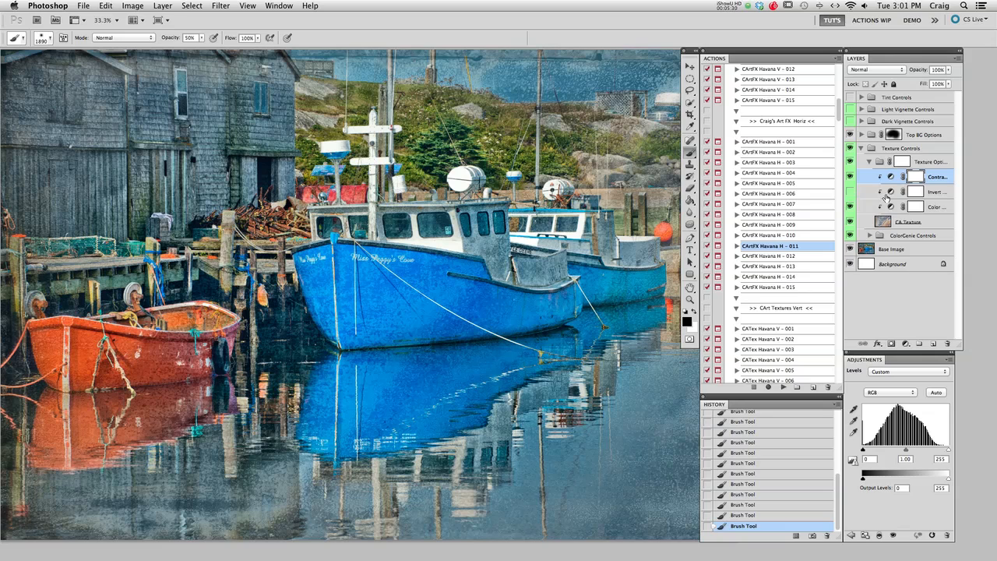
# Collapse the Texture Options group and paint black at 50% opacity on its mask over the boats to reduce the texture there
pyautogui.click(870, 163)
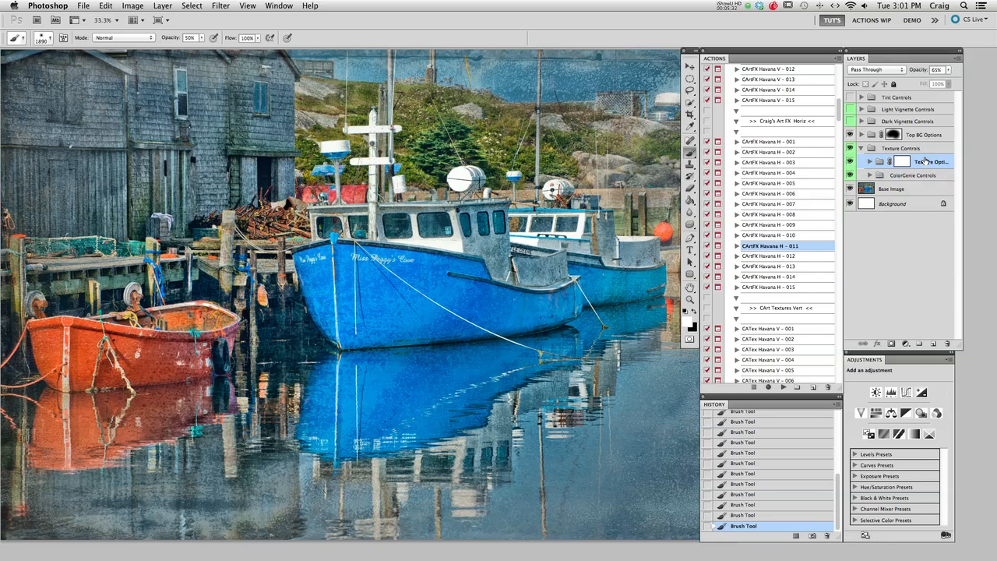
pyautogui.press('x')
pyautogui.moveTo(350, 273)
pyautogui.mouseDown()
pyautogui.moveTo(348, 251)
pyautogui.moveTo(365, 277)
pyautogui.moveTo(423, 255)
pyautogui.moveTo(491, 252)
pyautogui.mouseUp()
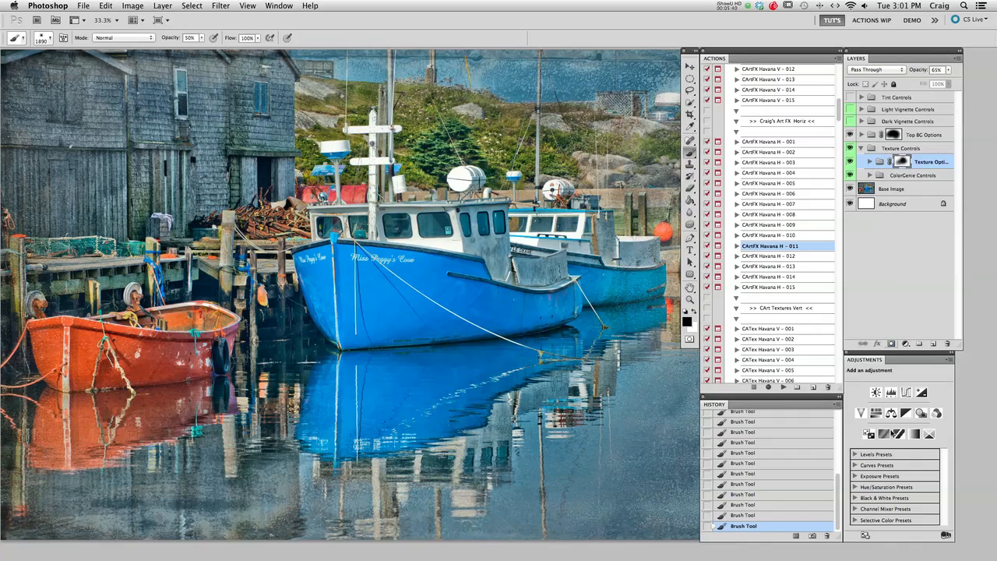
# Show the Before snapshot from the document history for comparison with the textured result
pyautogui.moveTo(831, 494); pyautogui.dragTo(832, 418)
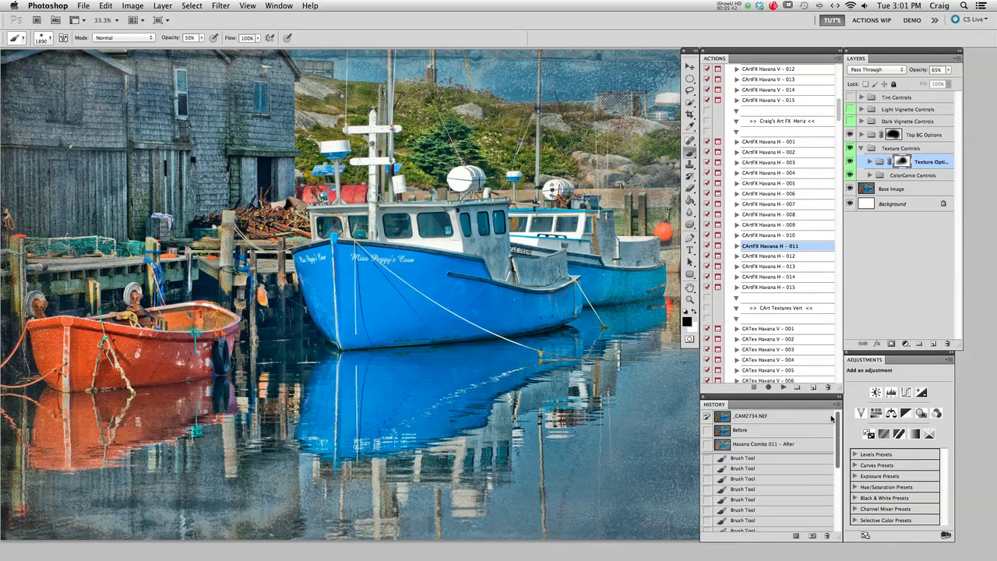
pyautogui.click(767, 419)
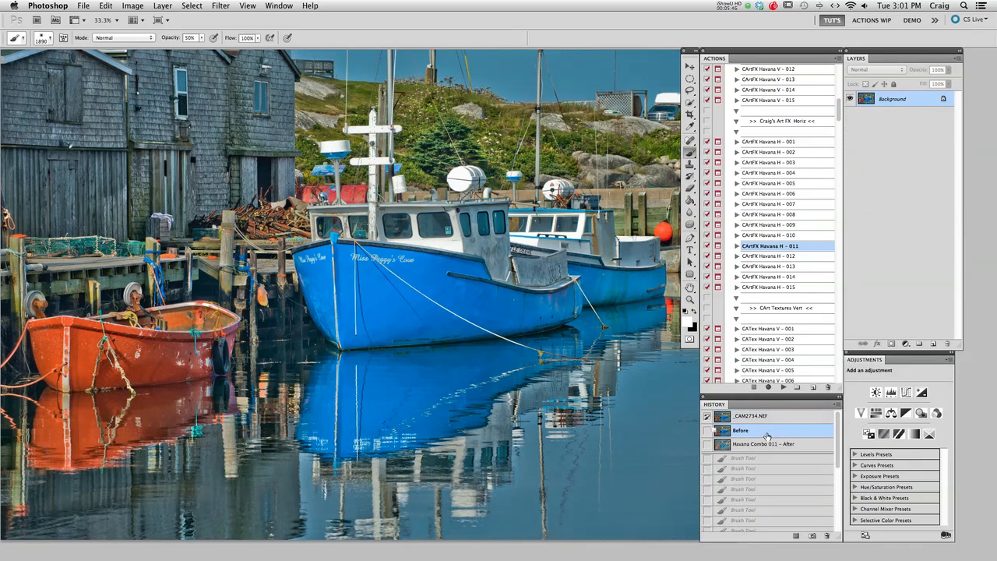
# Show the Havana Combo 011 - After snapshot for comparison, and return to the latest brush stroke in the document history
pyautogui.click(785, 445)
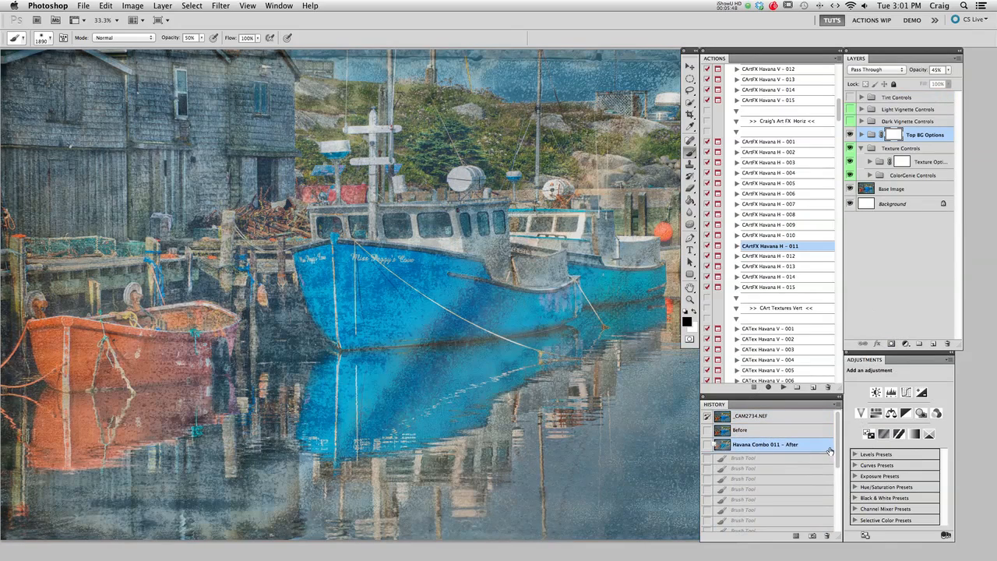
pyautogui.moveTo(839, 462); pyautogui.dragTo(843, 525)
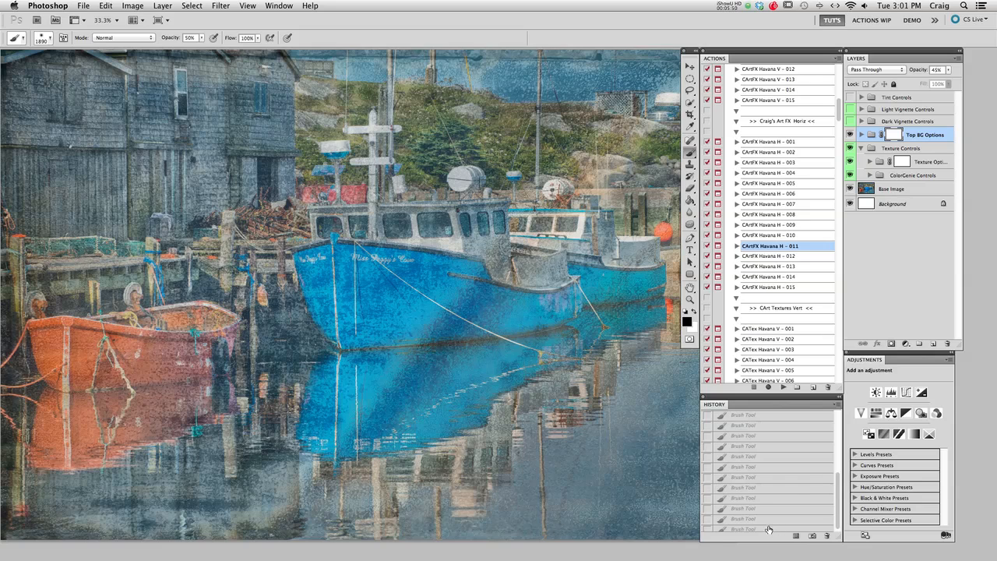
pyautogui.click(771, 528)
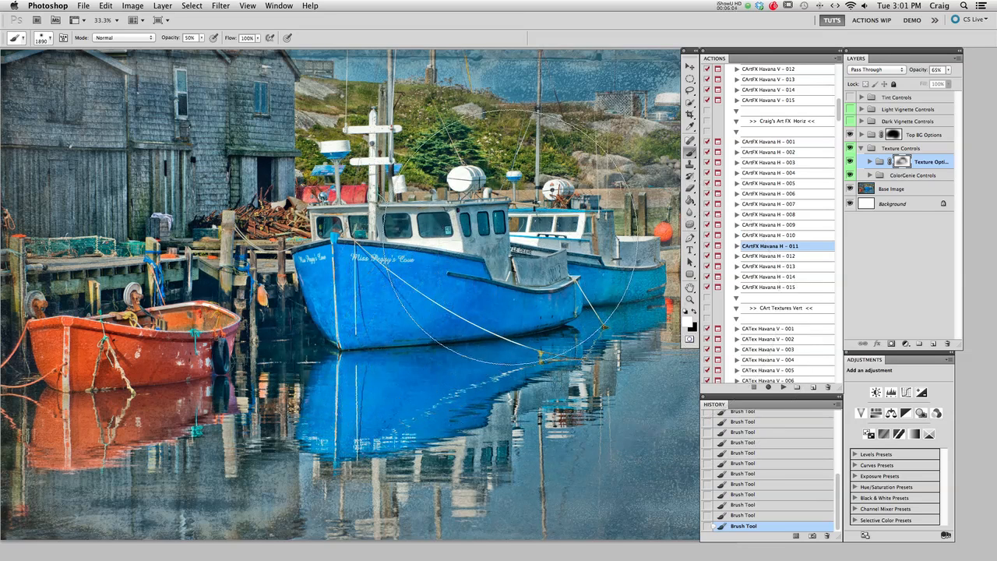
# Compare the masked effect with the original by showing only the Base Image layer and restoring the other layers
pyautogui.press('super+minus')
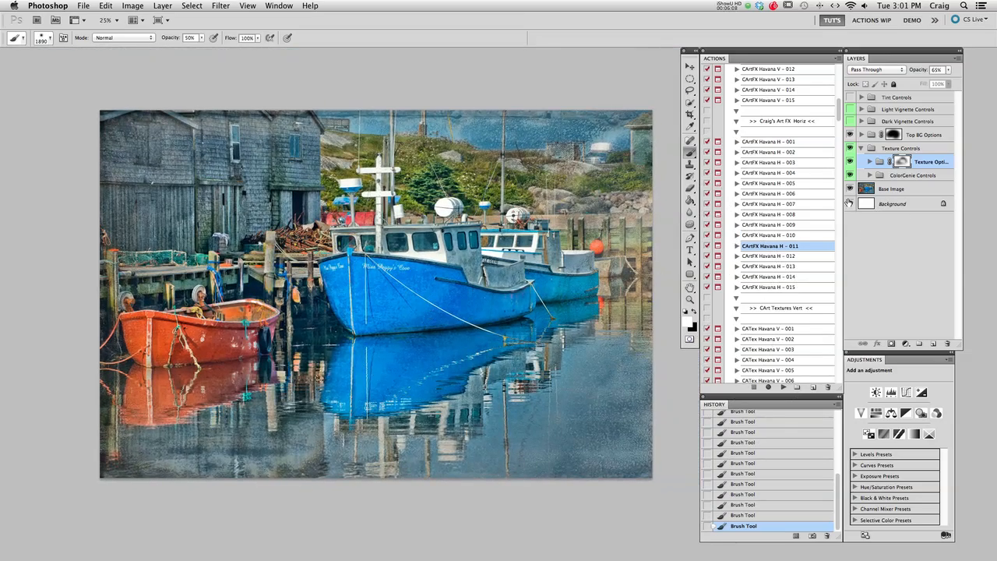
pyautogui.press('super+Tab')
pyautogui.click(784, 278)
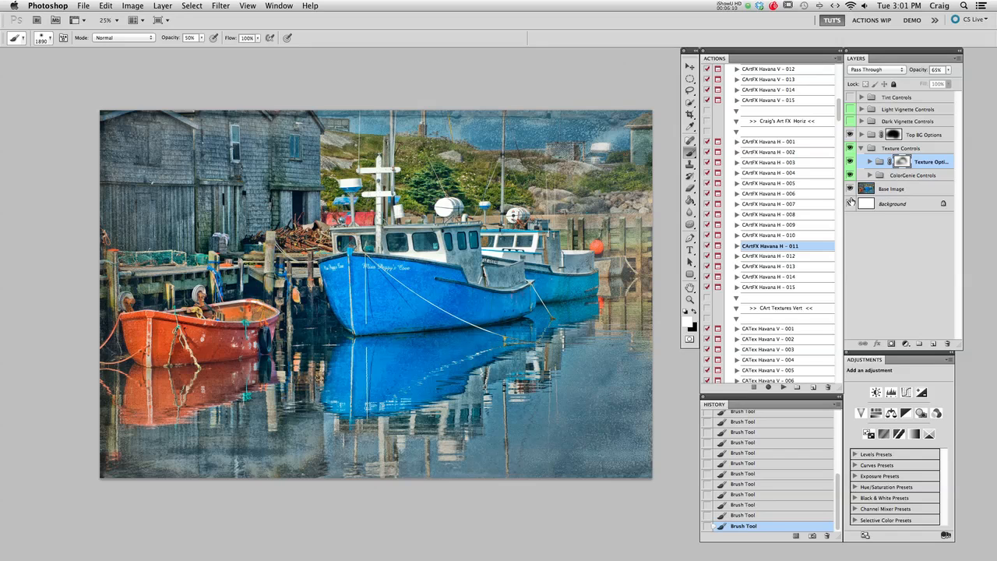
pyautogui.keyDown('alt'); pyautogui.click(849, 191); pyautogui.keyUp('alt')
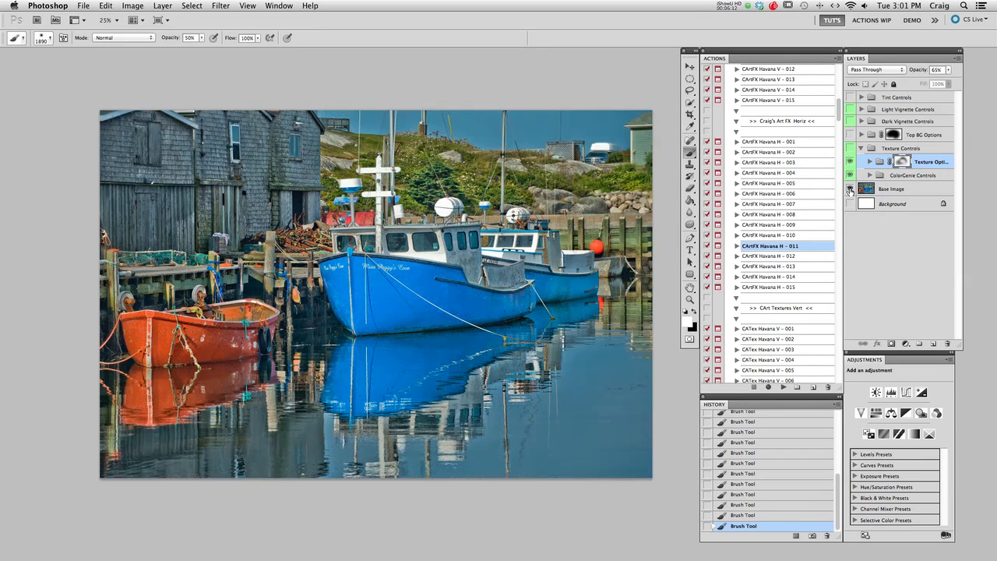
pyautogui.keyDown('alt'); pyautogui.click(850, 191); pyautogui.keyUp('alt')
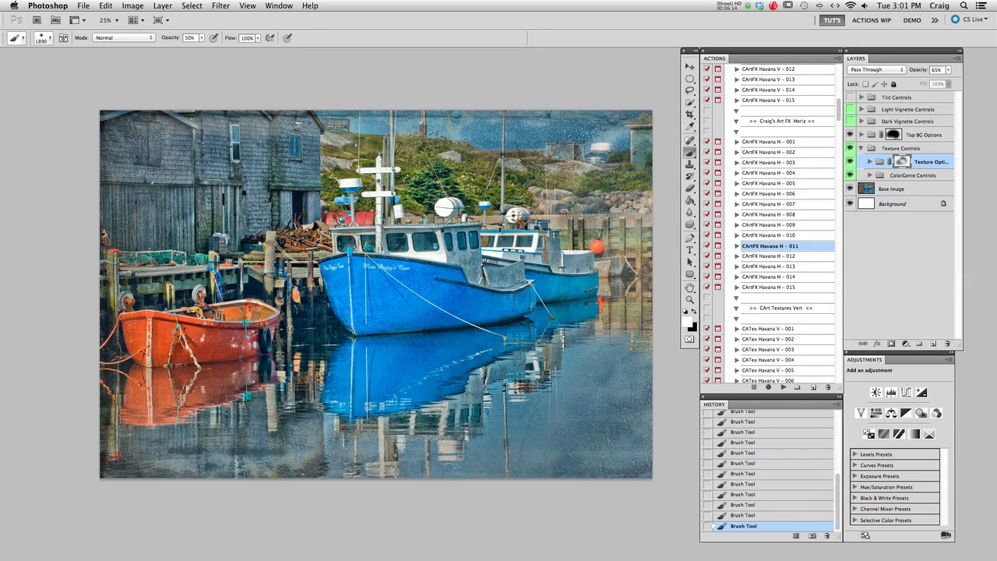
pyautogui.click(529, 326)
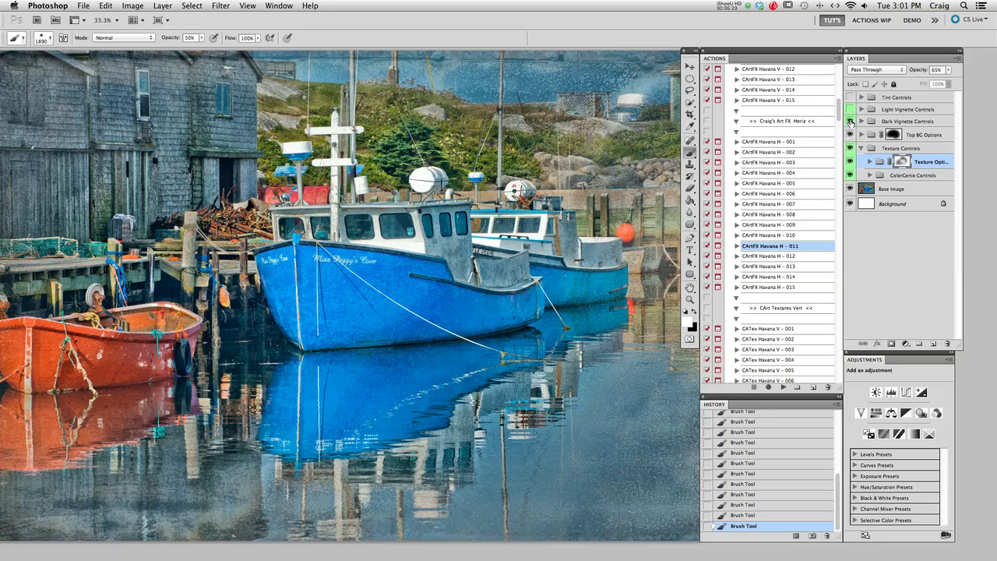
# Show the Dark Vignette Controls group at 70% opacity, and preview the Light Vignette Controls group before hiding it again
pyautogui.click(850, 121)
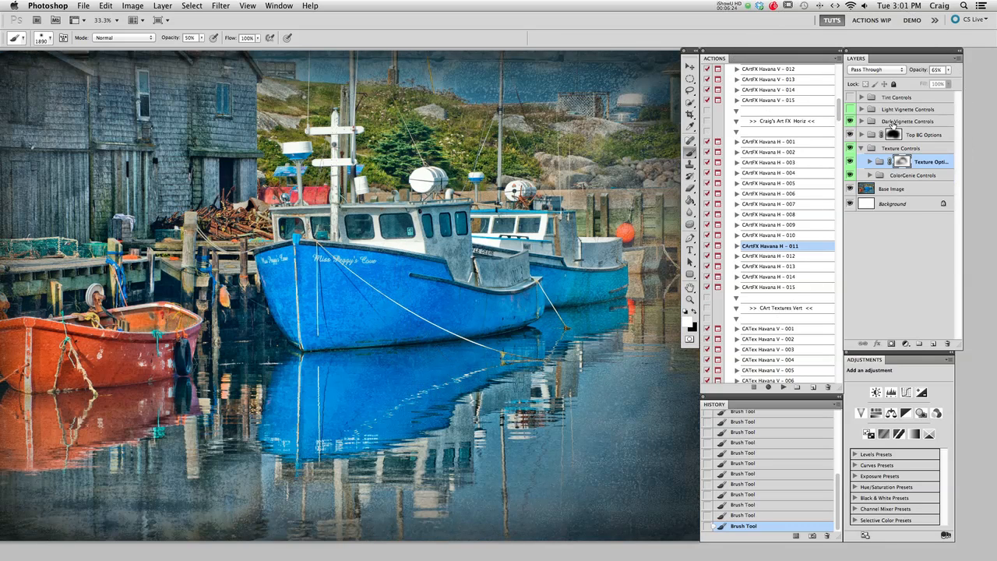
pyautogui.click(893, 122)
pyautogui.moveTo(948, 70); pyautogui.dragTo(947, 82)
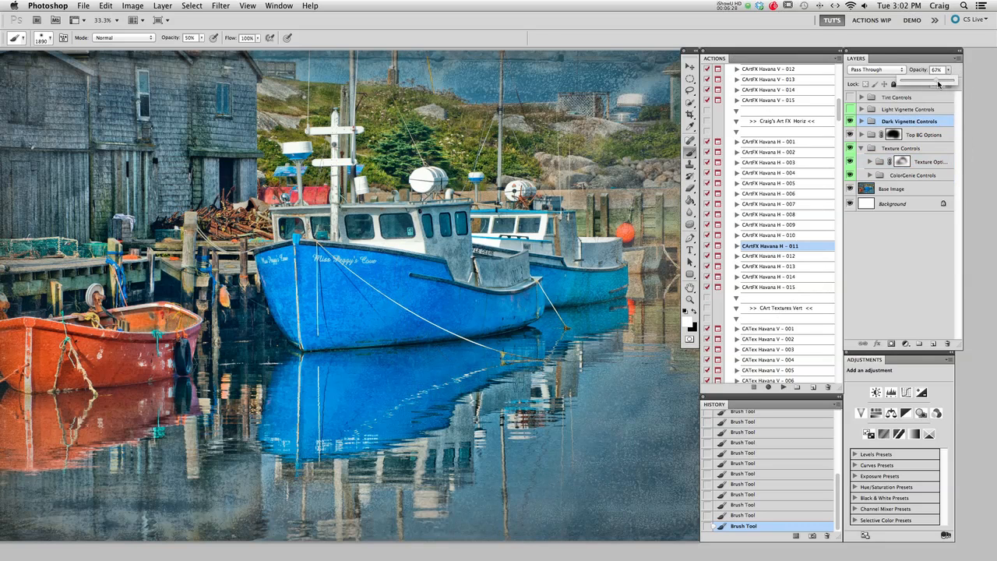
pyautogui.moveTo(938, 83)
pyautogui.mouseDown()
pyautogui.moveTo(909, 88)
pyautogui.moveTo(940, 85)
pyautogui.mouseUp()
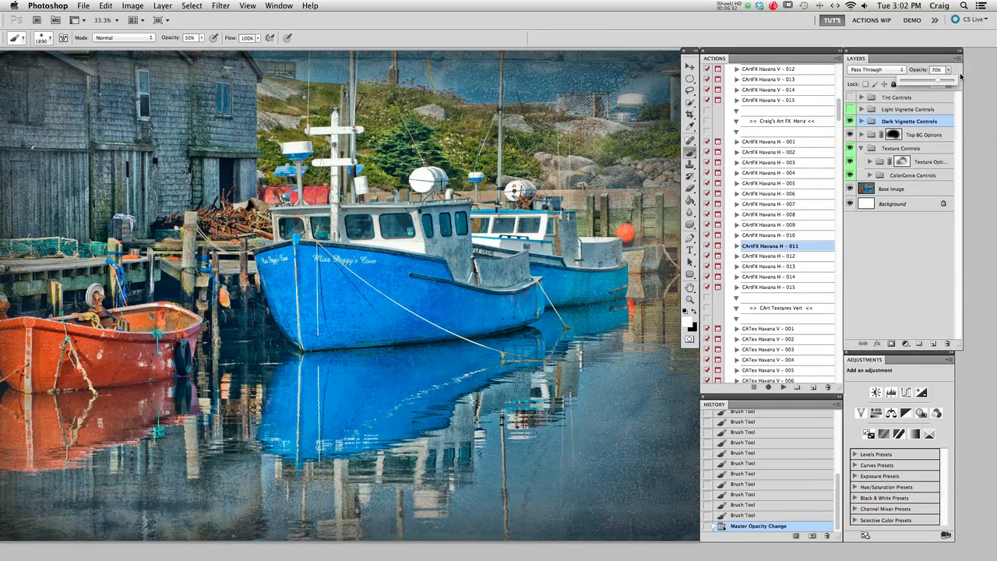
pyautogui.click(849, 109)
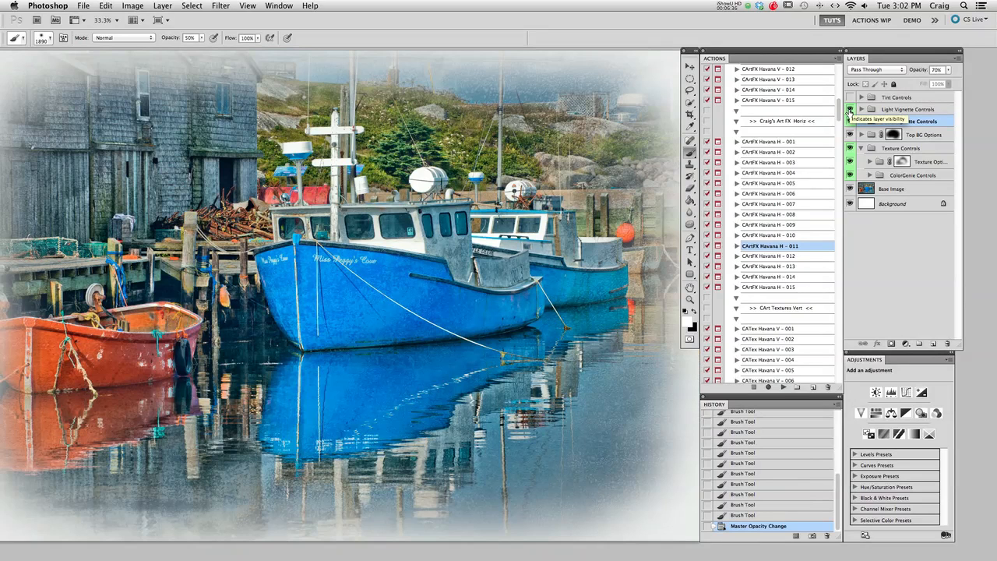
pyautogui.click(850, 109)
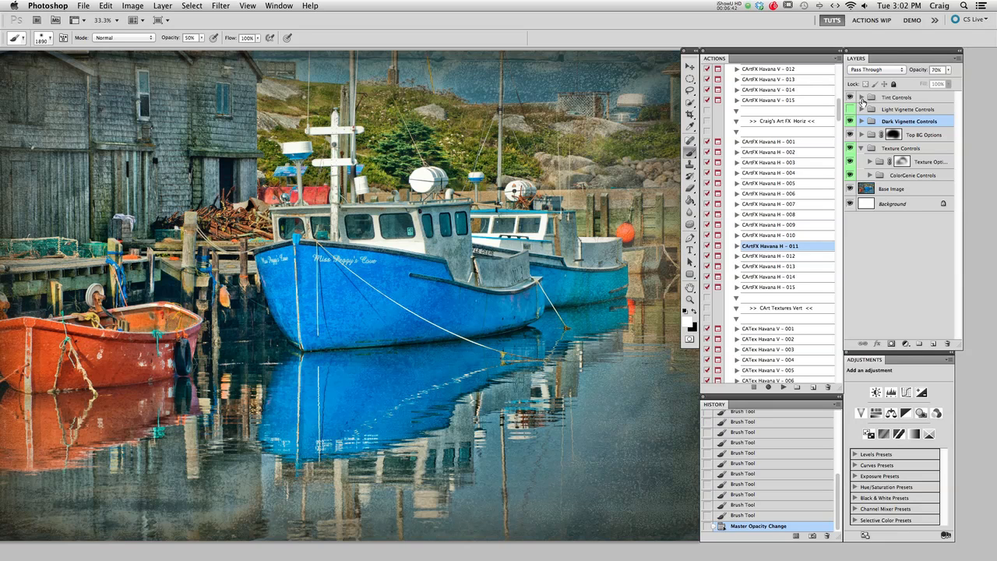
# Show the Tint Controls group and set the hue of its Hue/Saturation tint layer to +34
pyautogui.click(862, 97)
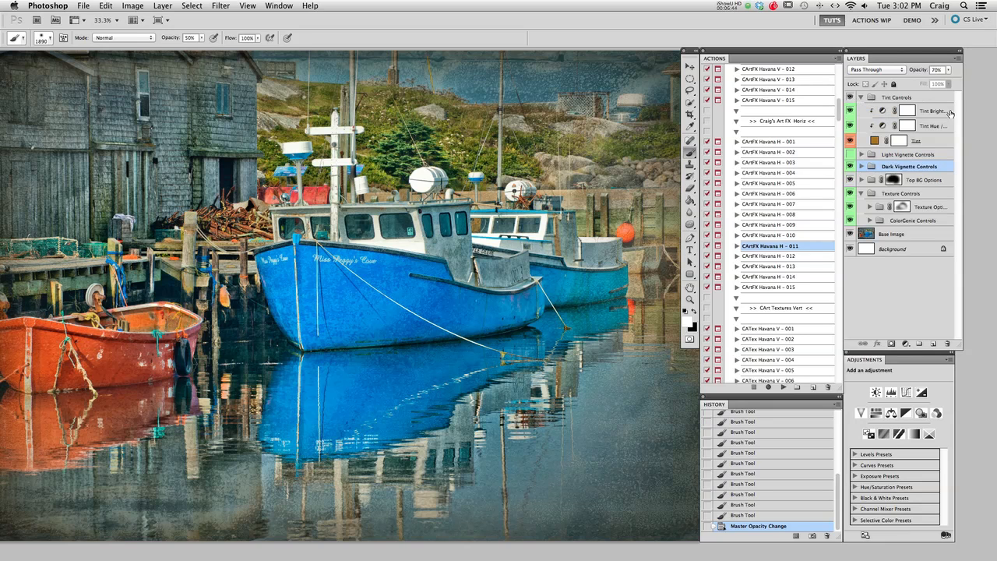
pyautogui.click(879, 125)
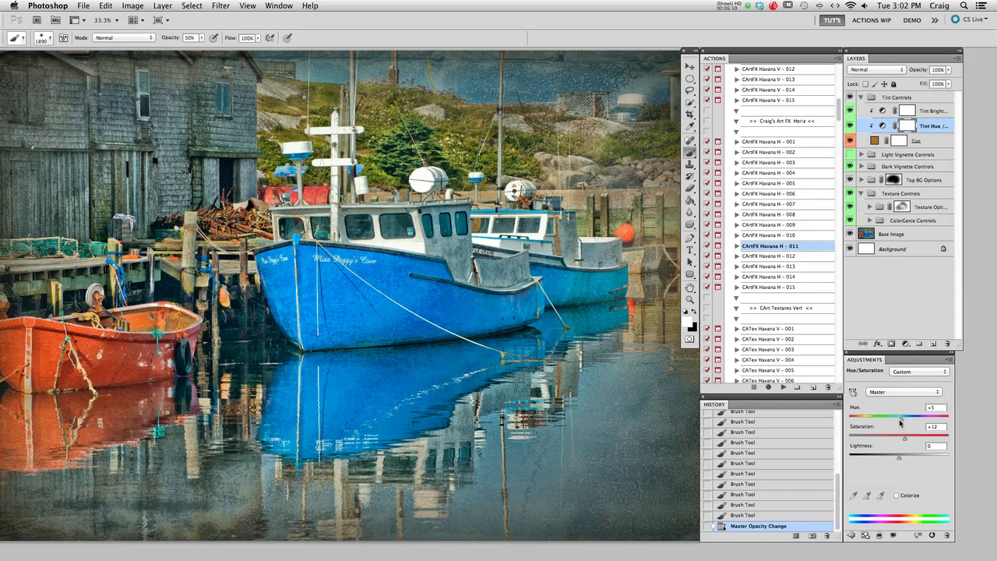
pyautogui.moveTo(901, 422)
pyautogui.mouseDown()
pyautogui.moveTo(888, 421)
pyautogui.moveTo(934, 419)
pyautogui.moveTo(871, 422)
pyautogui.moveTo(933, 420)
pyautogui.moveTo(874, 425)
pyautogui.moveTo(915, 421)
pyautogui.mouseUp()
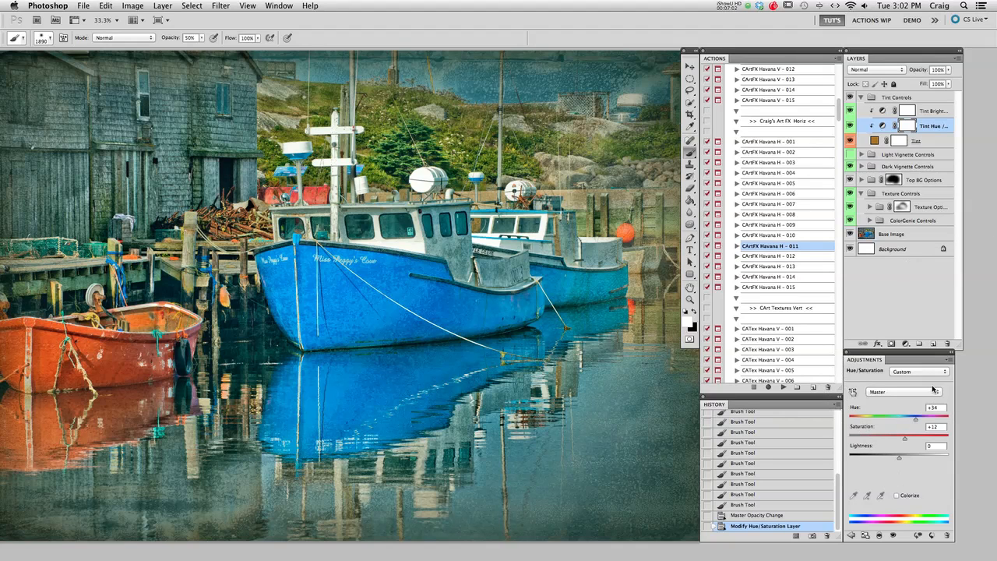
# Collapse the Tint Controls and Texture Controls groups, and compare the finished effect with the Base Image layer alone
pyautogui.click(861, 97)
pyautogui.click(862, 148)
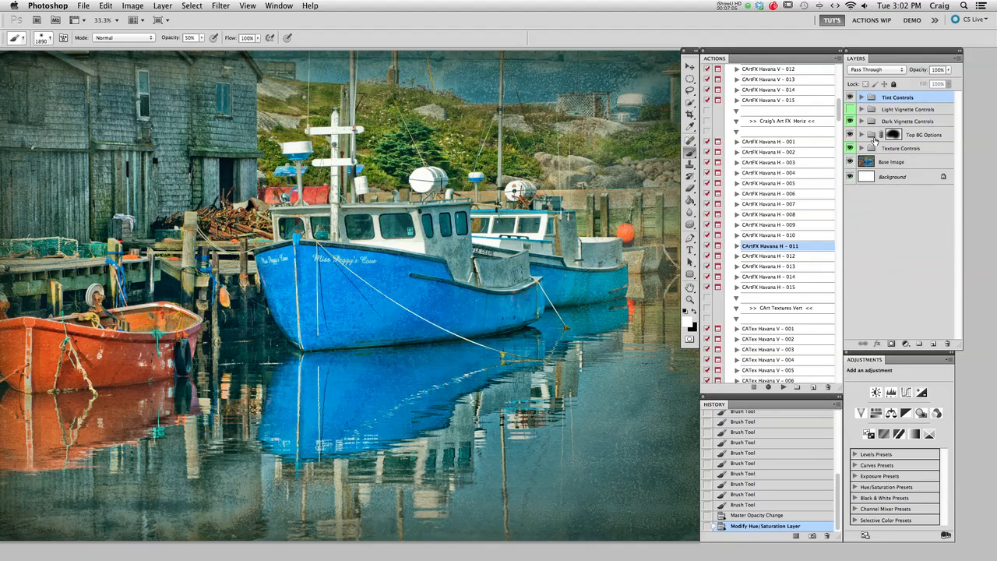
pyautogui.keyDown('alt'); pyautogui.click(850, 162); pyautogui.keyUp('alt')
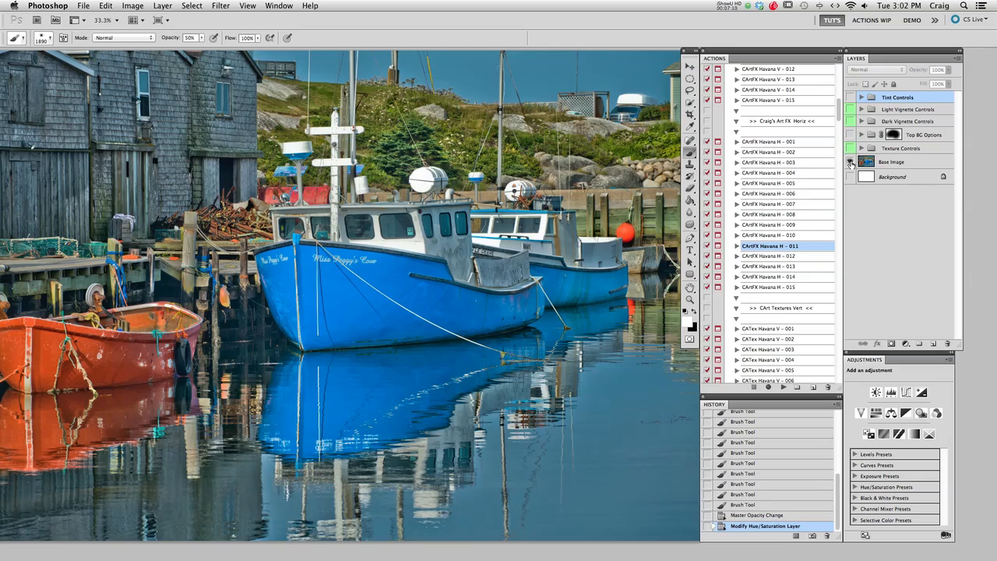
pyautogui.keyDown('alt'); pyautogui.click(850, 162); pyautogui.keyUp('alt')
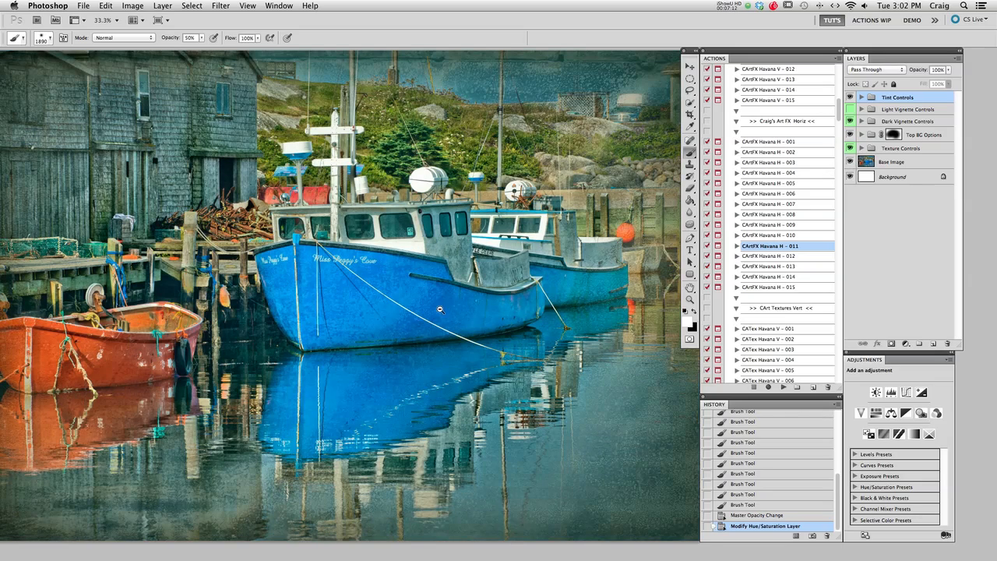
pyautogui.press('super+minus')
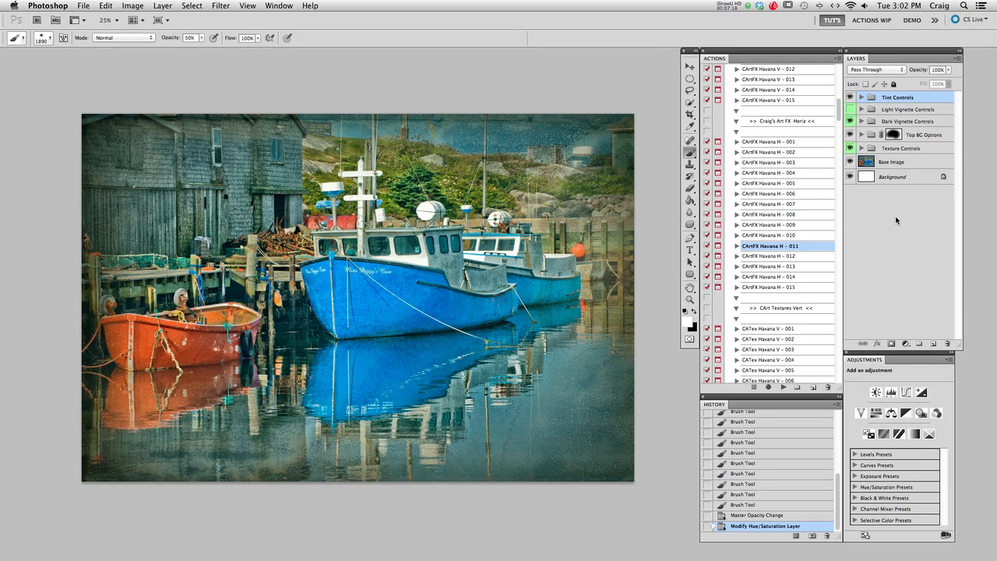
pyautogui.keyDown('super'); pyautogui.click(517, 321); pyautogui.keyUp('super')
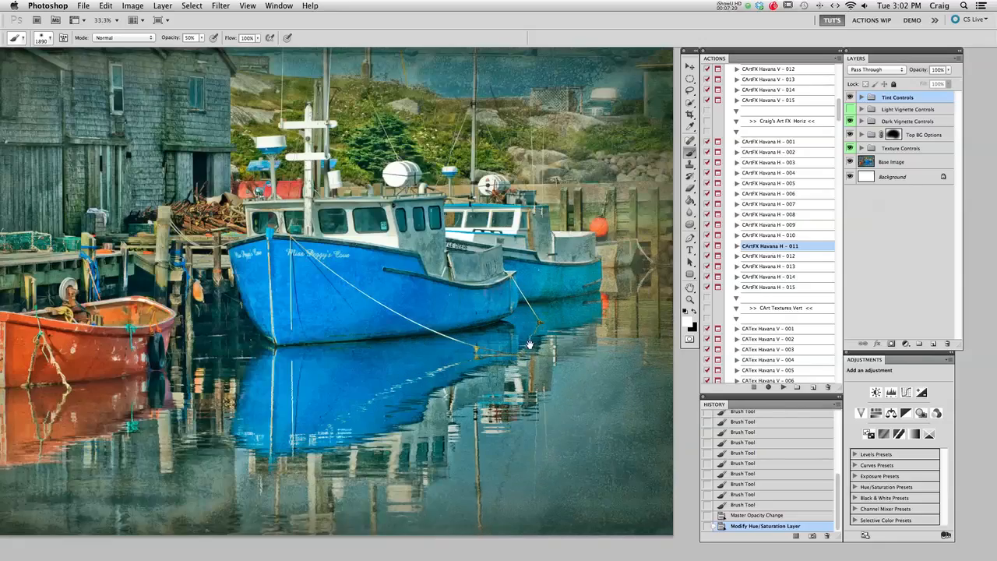
pyautogui.moveTo(525, 310); pyautogui.dragTo(552, 317)
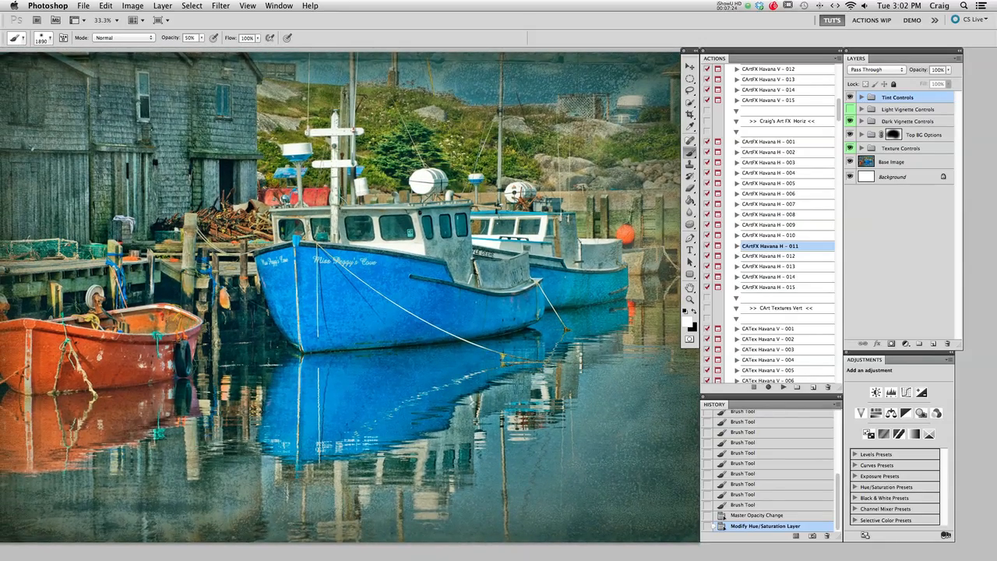
# Run the CArt FX Crop Horiz to SQ action from the CArt Finishing FX section
pyautogui.moveTo(839, 116); pyautogui.dragTo(845, 158)
pyautogui.click(806, 201)
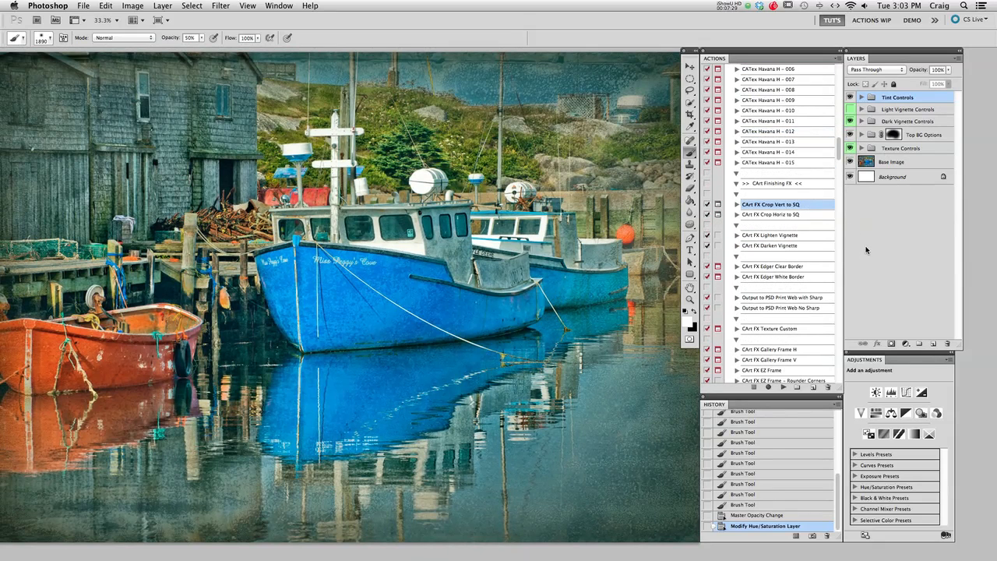
pyautogui.click(797, 215)
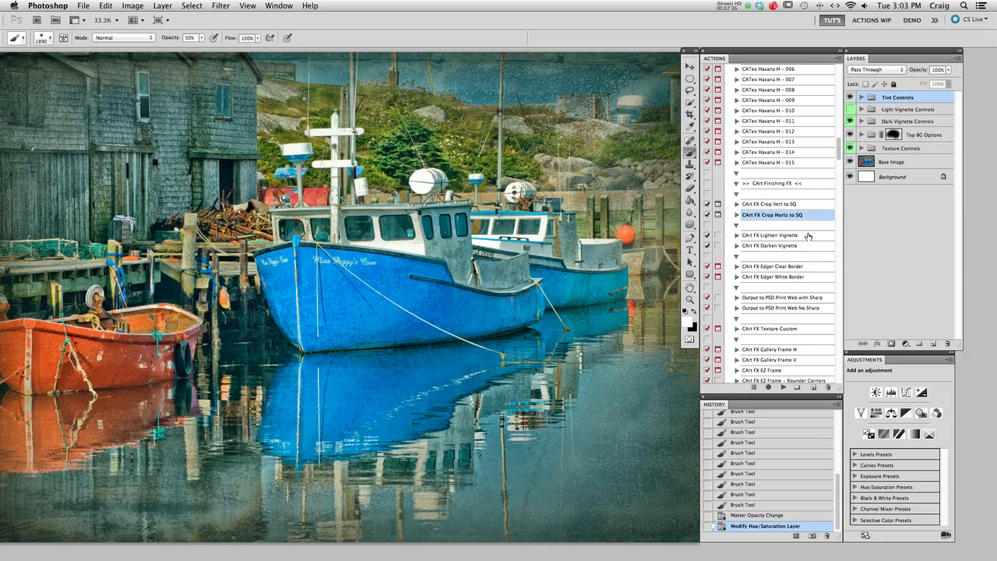
pyautogui.click(784, 387)
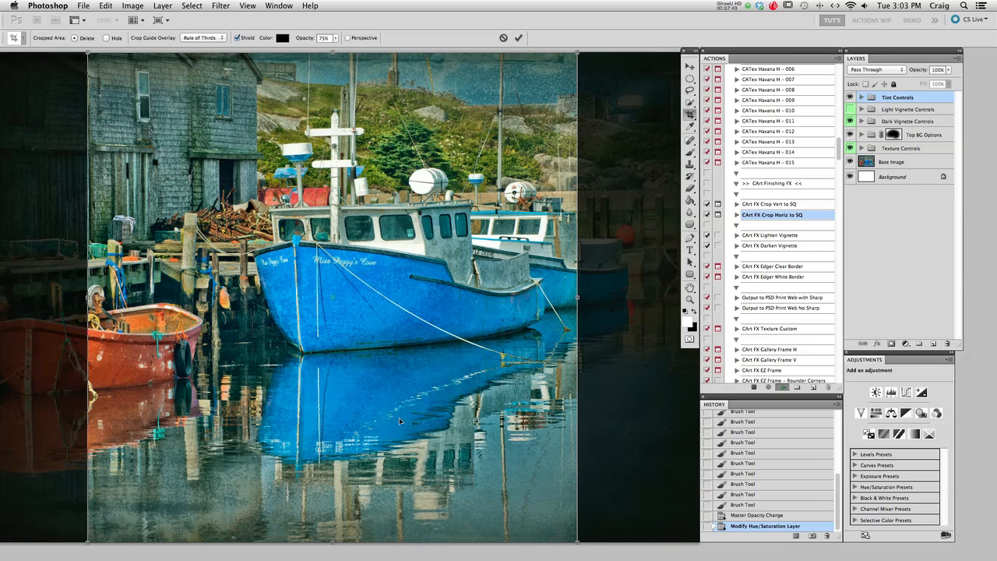
# Shrink the square crop slightly, position it over the front blue boat and part of the red boat, and apply it
pyautogui.press('super+minus')
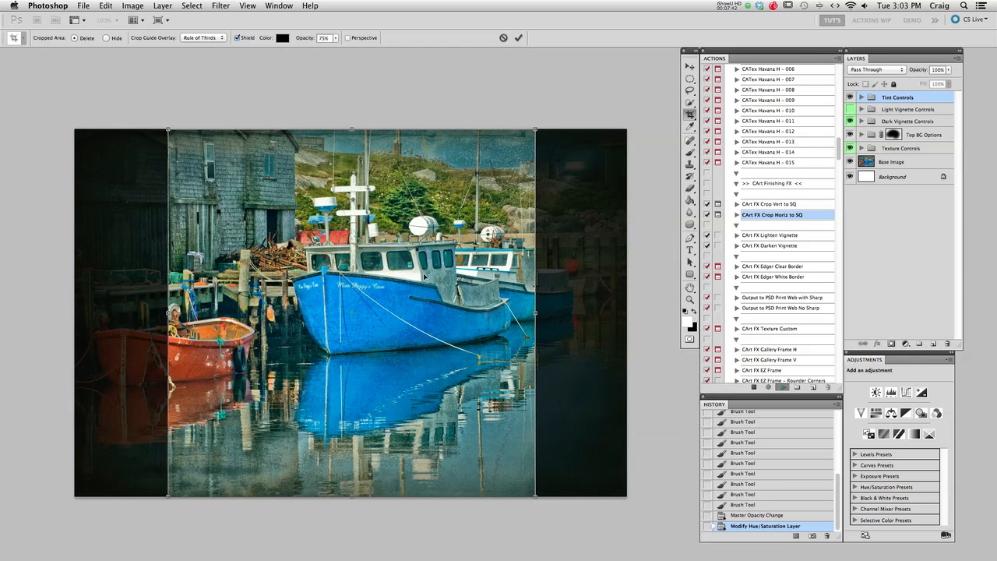
pyautogui.moveTo(435, 281); pyautogui.dragTo(382, 275)
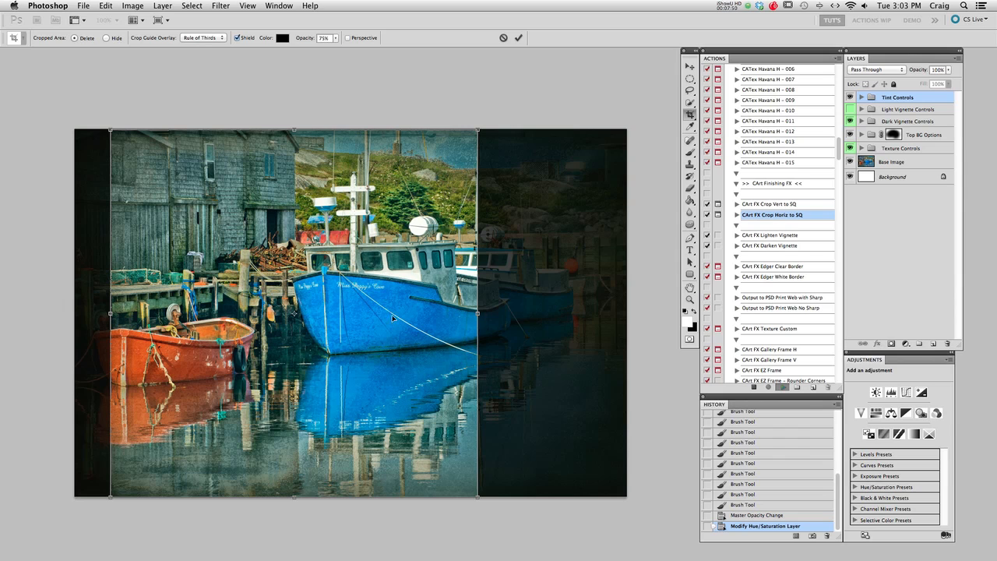
pyautogui.moveTo(477, 130); pyautogui.dragTo(462, 146)
pyautogui.moveTo(318, 328); pyautogui.dragTo(360, 308)
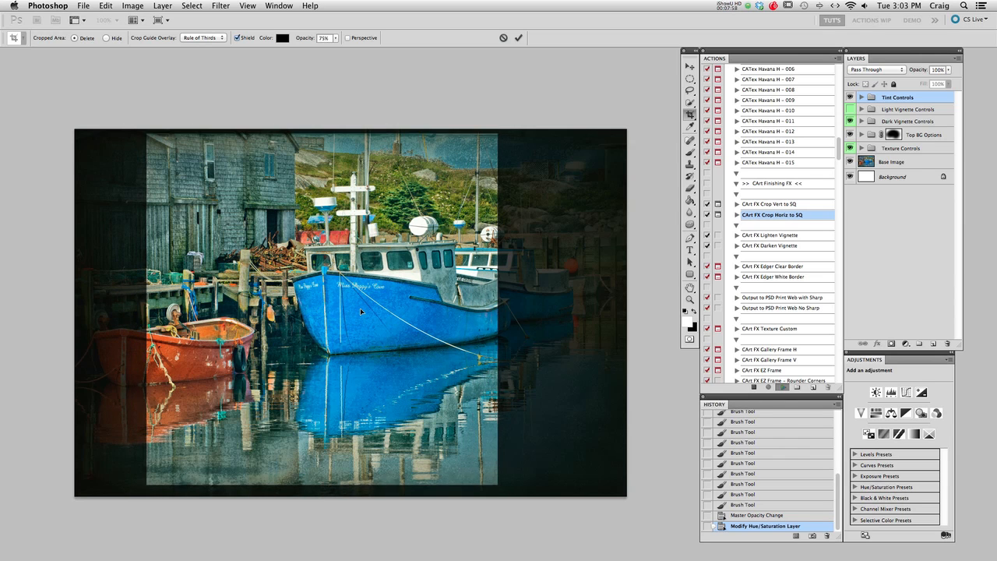
pyautogui.press('Return')
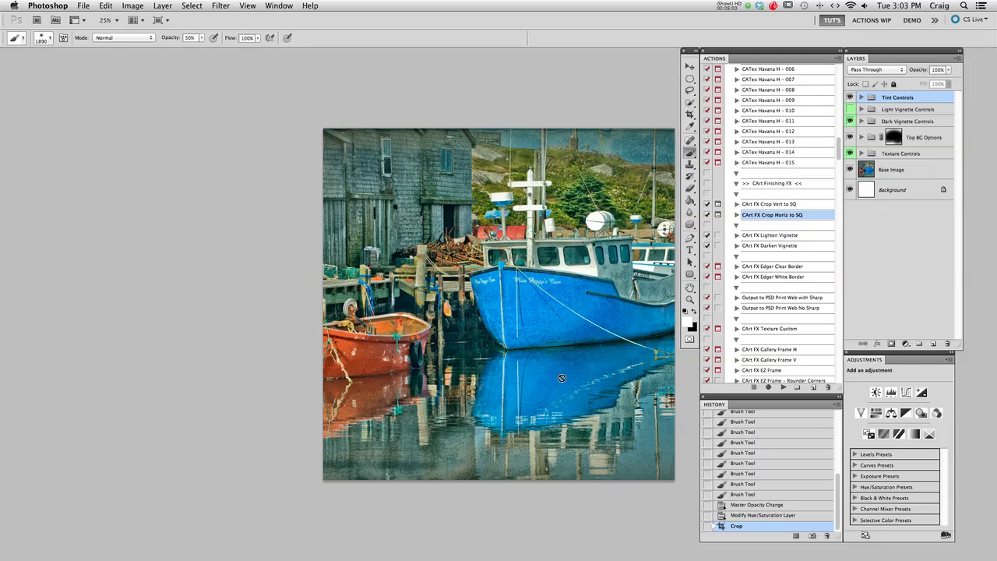
# Run the CArt FX Edger Clear Border action on the square-cropped photo
pyautogui.moveTo(541, 369); pyautogui.dragTo(488, 360)
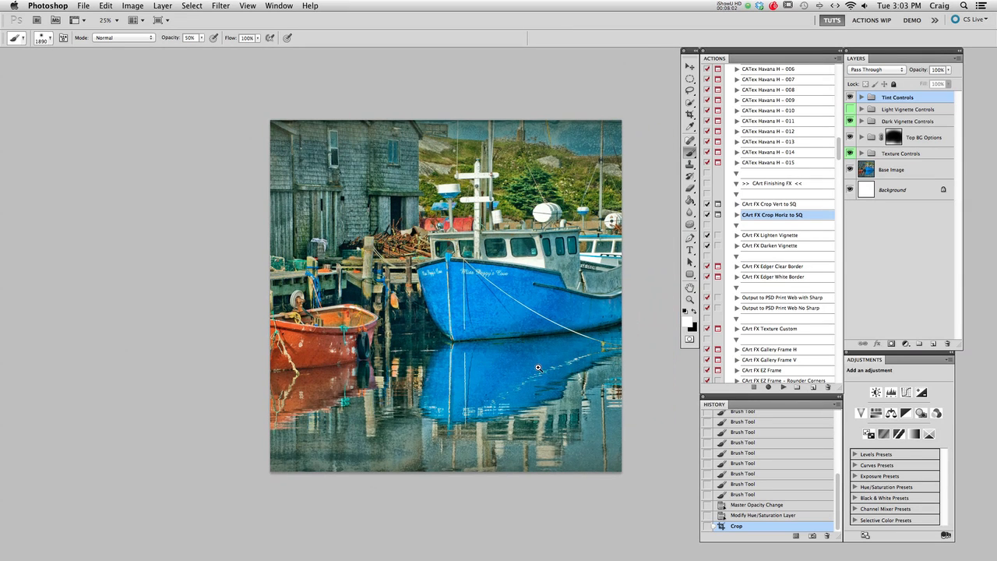
pyautogui.keyDown('super'); pyautogui.click(547, 363); pyautogui.keyUp('super')
pyautogui.moveTo(553, 325); pyautogui.dragTo(546, 343)
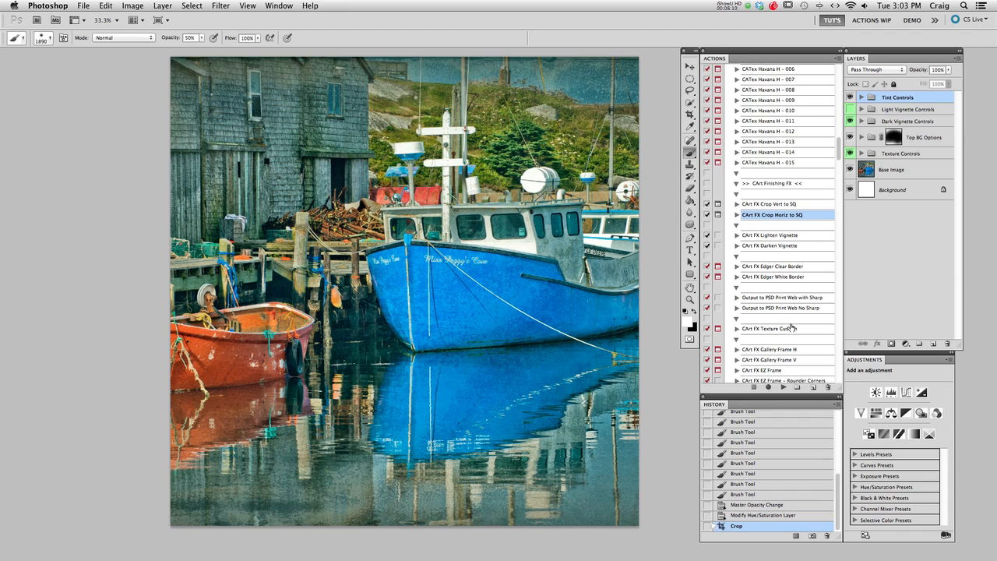
pyautogui.click(790, 269)
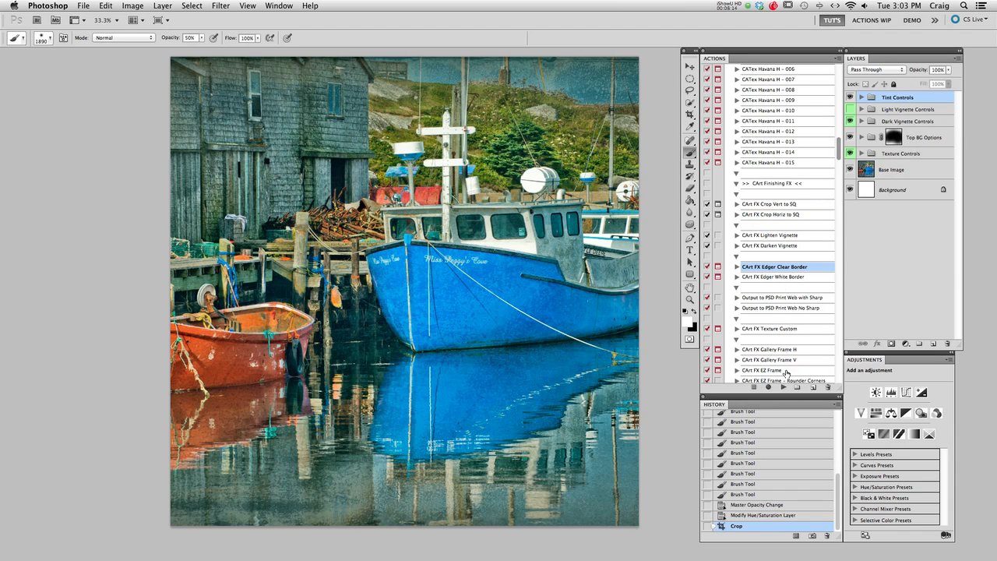
pyautogui.click(783, 388)
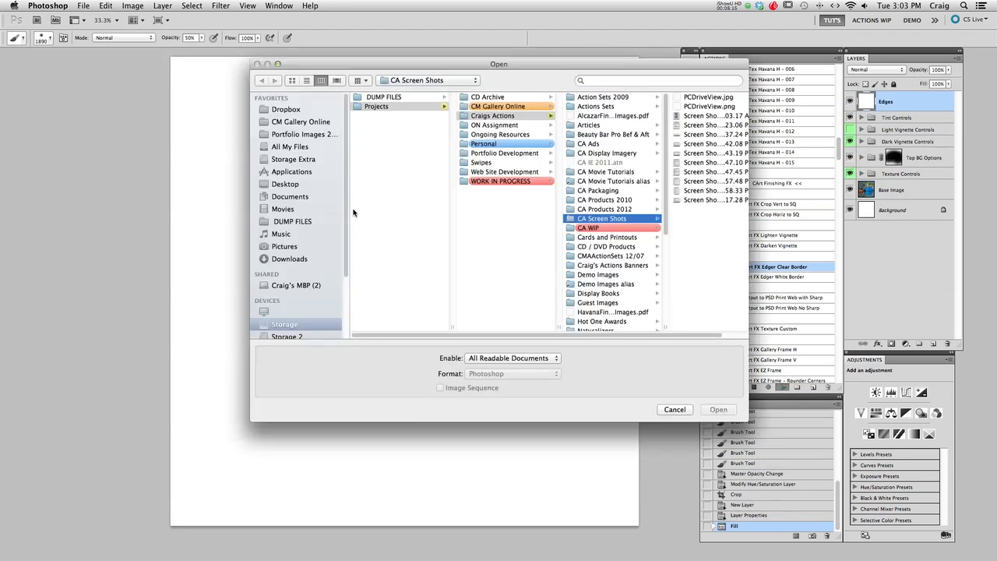
# Open the edge mask file GADist-040.TIF from the Edges - GraphicAuthority folder inside Top Drawer on the Desktop
pyautogui.click(292, 186)
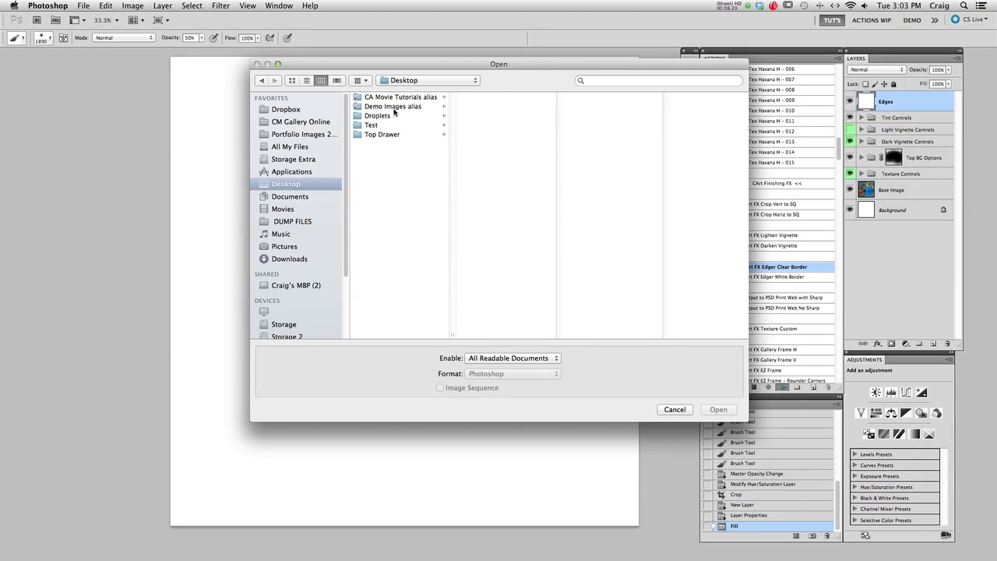
pyautogui.click(391, 135)
pyautogui.click(511, 117)
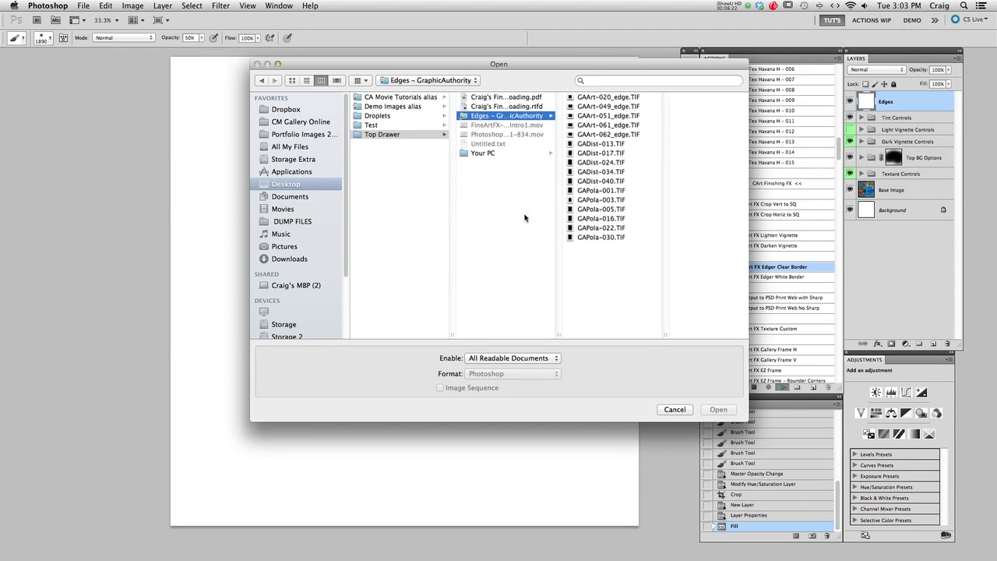
pyautogui.click(594, 182)
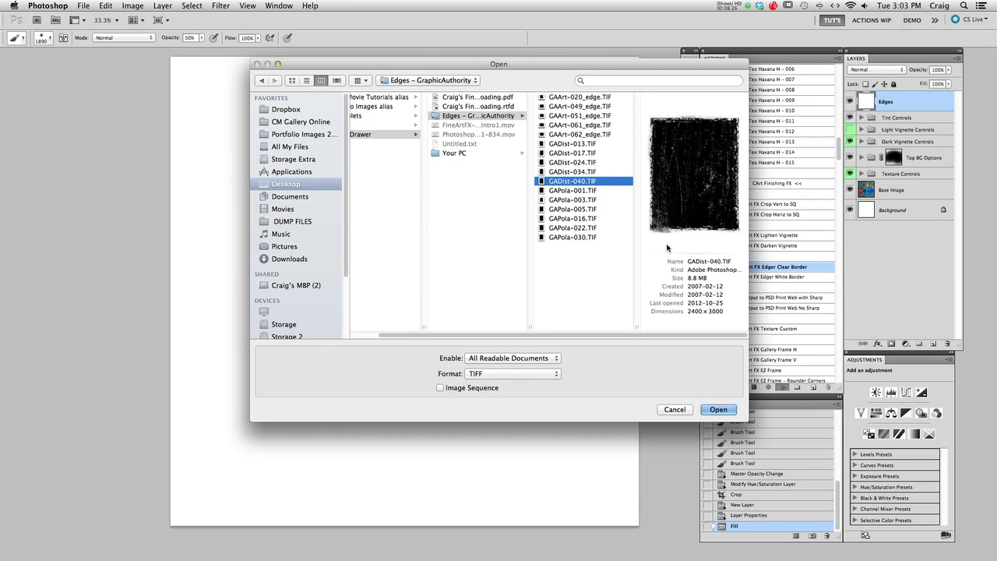
pyautogui.click(717, 411)
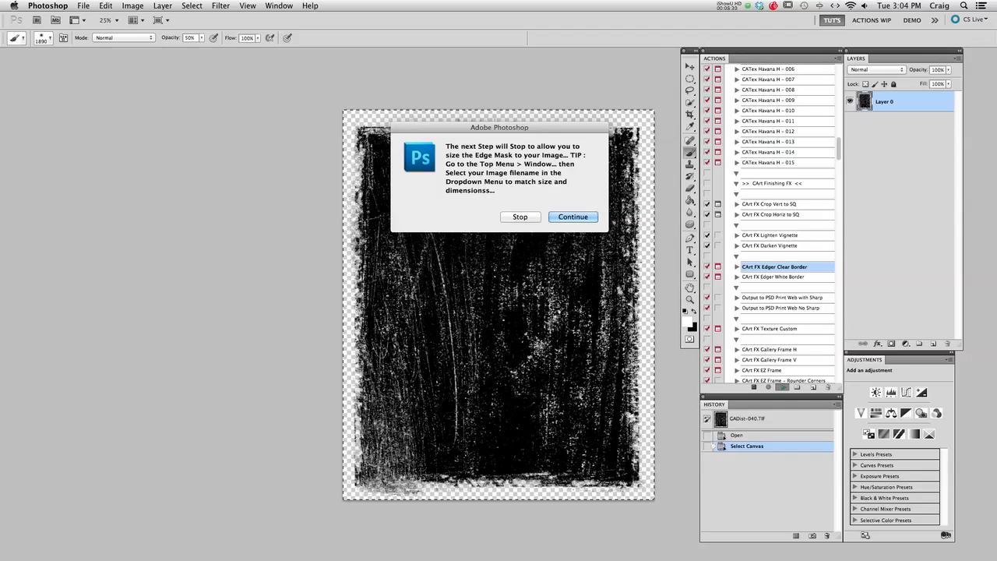
# Resize the edge mask to 2706 x 2708 pixels by matching its image size to _CAM2734.NEF
pyautogui.click(573, 217)
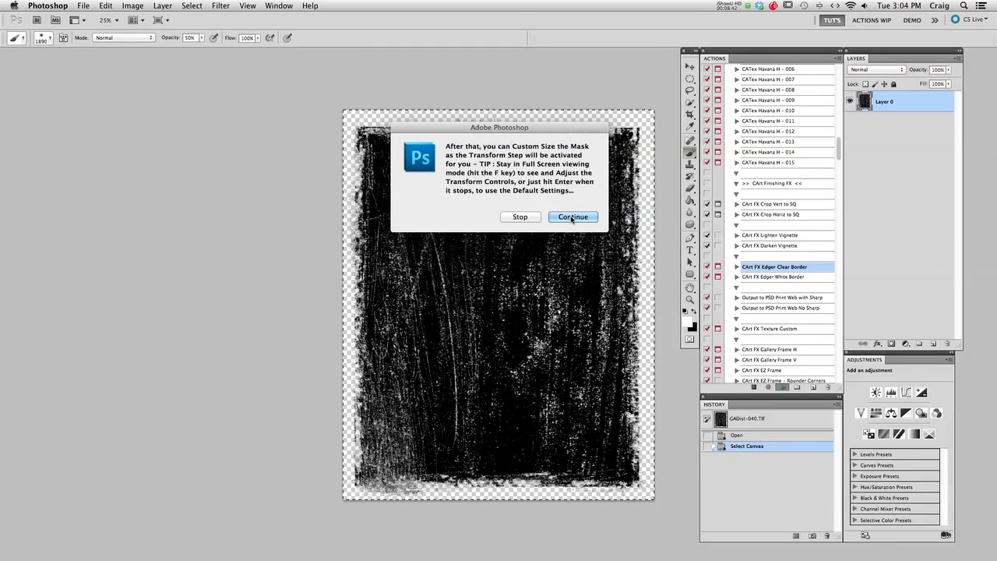
pyautogui.click(569, 218)
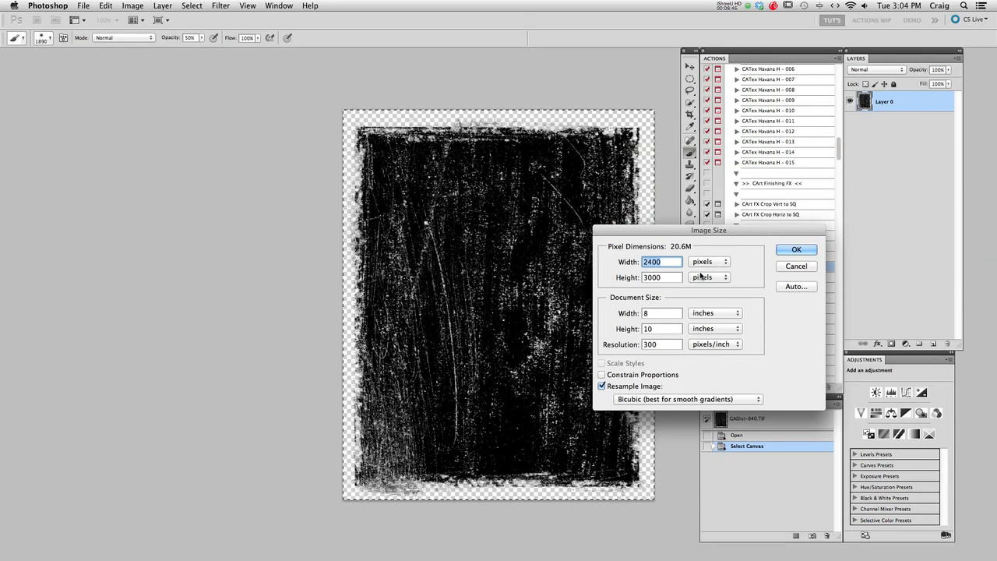
pyautogui.click(279, 6)
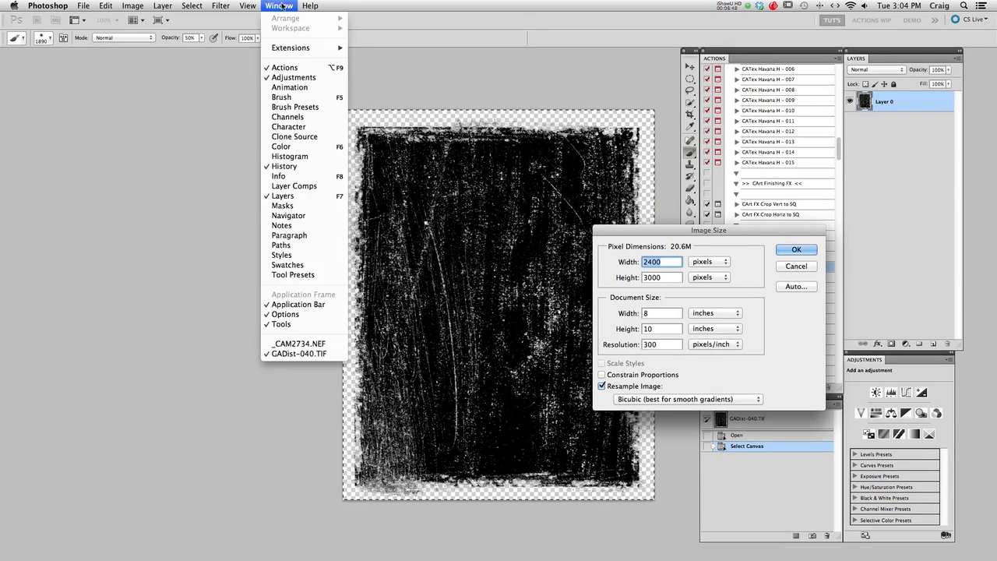
pyautogui.click(319, 348)
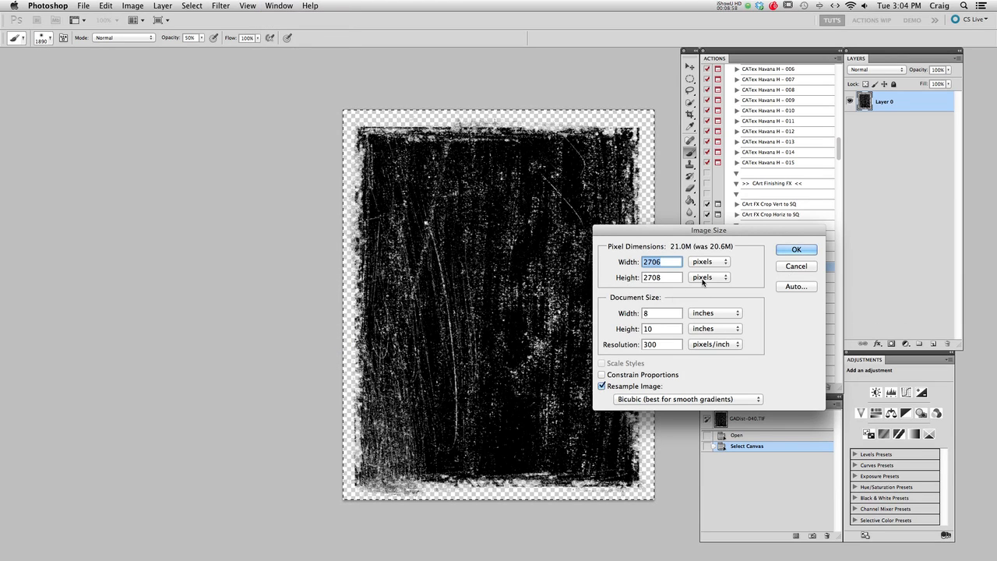
pyautogui.click(796, 250)
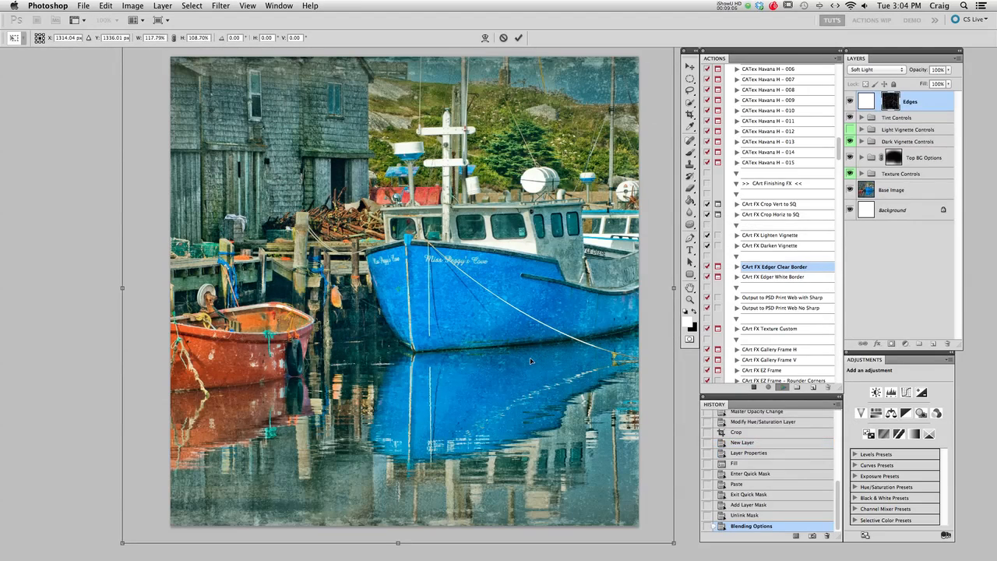
# Scale the edge mask to about 107% wide and 104% high so it closely surrounds the square photo, and apply the transform
pyautogui.keyDown('alt'); pyautogui.click(472, 314); pyautogui.keyUp('alt')
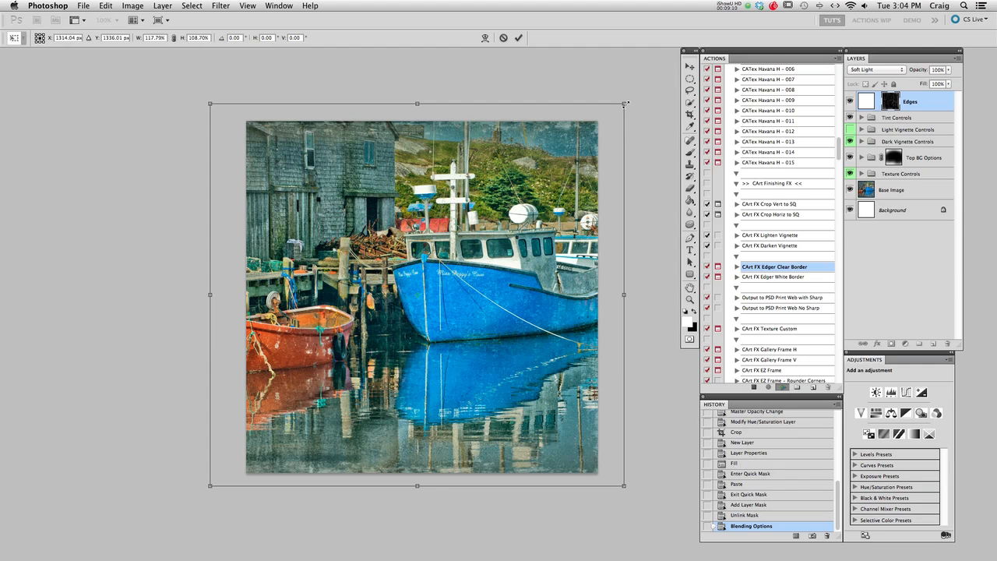
pyautogui.moveTo(626, 102)
pyautogui.mouseDown()
pyautogui.moveTo(597, 114)
pyautogui.moveTo(615, 111)
pyautogui.moveTo(620, 97)
pyautogui.mouseUp()
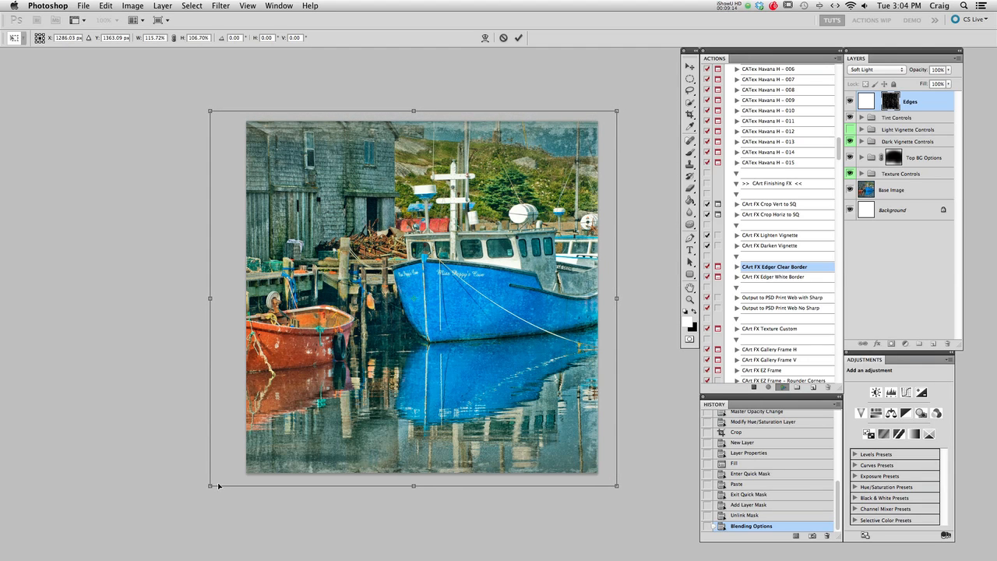
pyautogui.moveTo(218, 485); pyautogui.dragTo(236, 476)
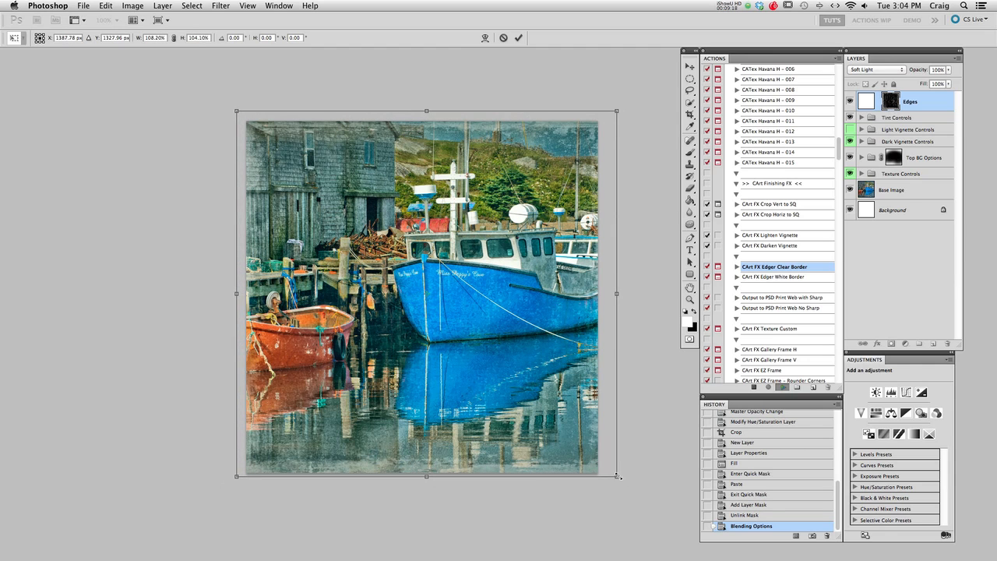
pyautogui.moveTo(618, 476); pyautogui.dragTo(606, 472)
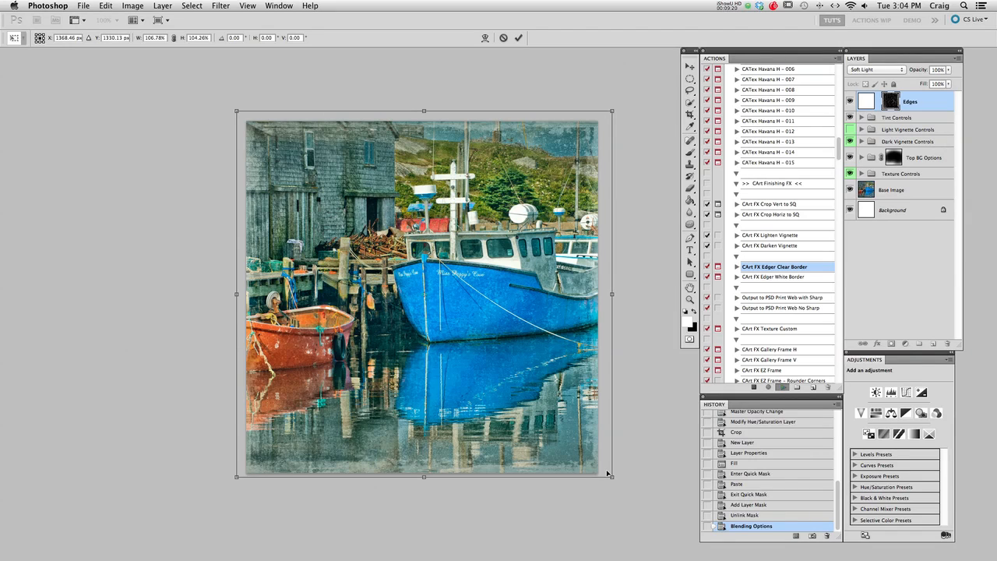
pyautogui.press('Return')
pyautogui.press('b')
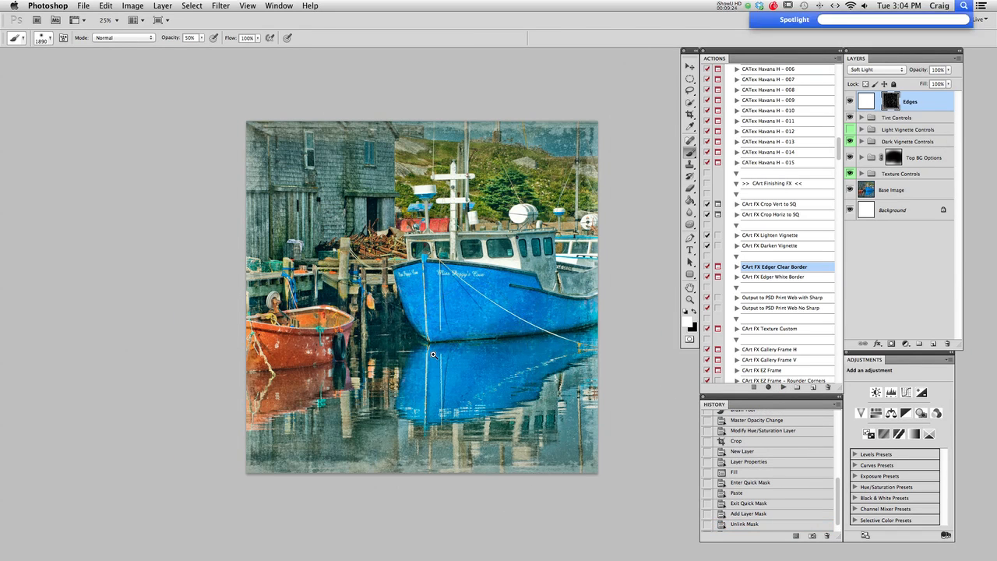
# Compare the photo with and without the Edges layer, and set that layer's opacity to 88%
pyautogui.keyDown('super'); pyautogui.click(433, 359); pyautogui.keyUp('super')
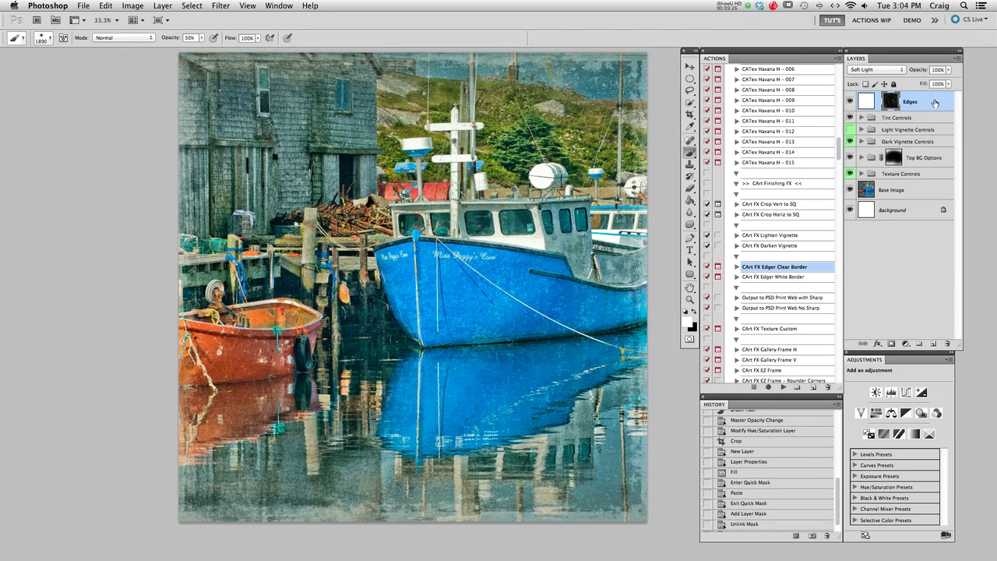
pyautogui.click(850, 102)
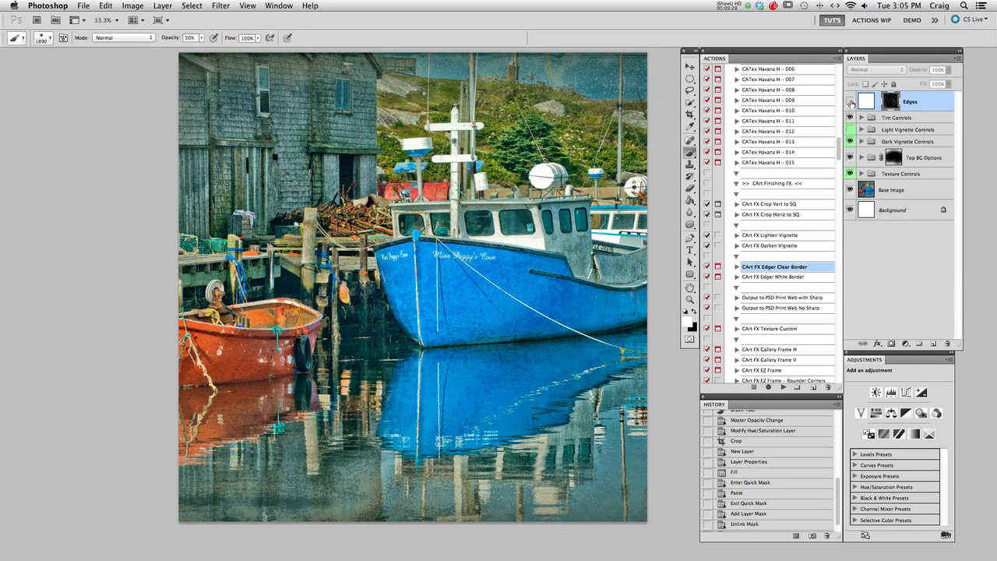
pyautogui.click(850, 102)
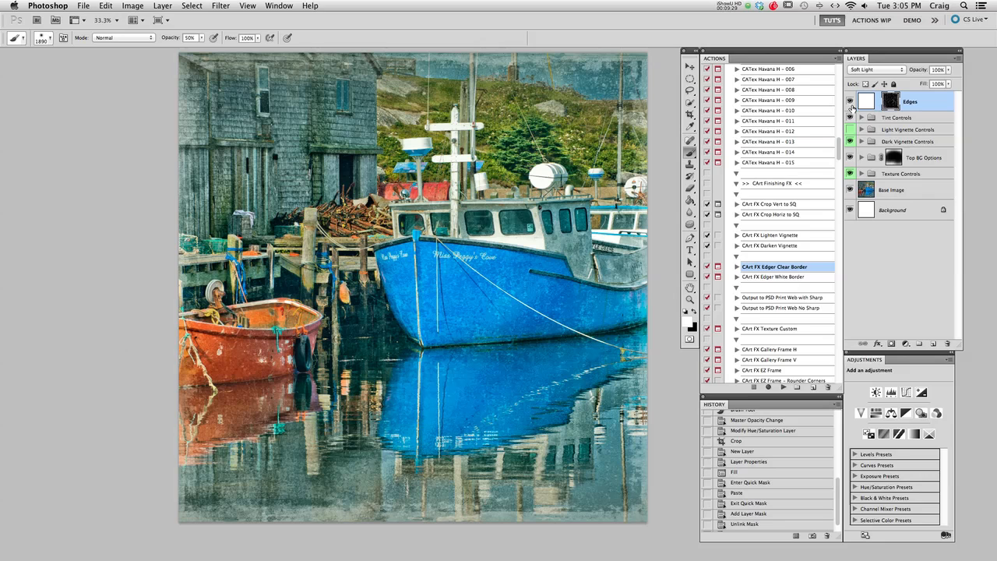
pyautogui.click(950, 71)
pyautogui.moveTo(951, 82)
pyautogui.mouseDown()
pyautogui.moveTo(921, 87)
pyautogui.moveTo(942, 80)
pyautogui.mouseUp()
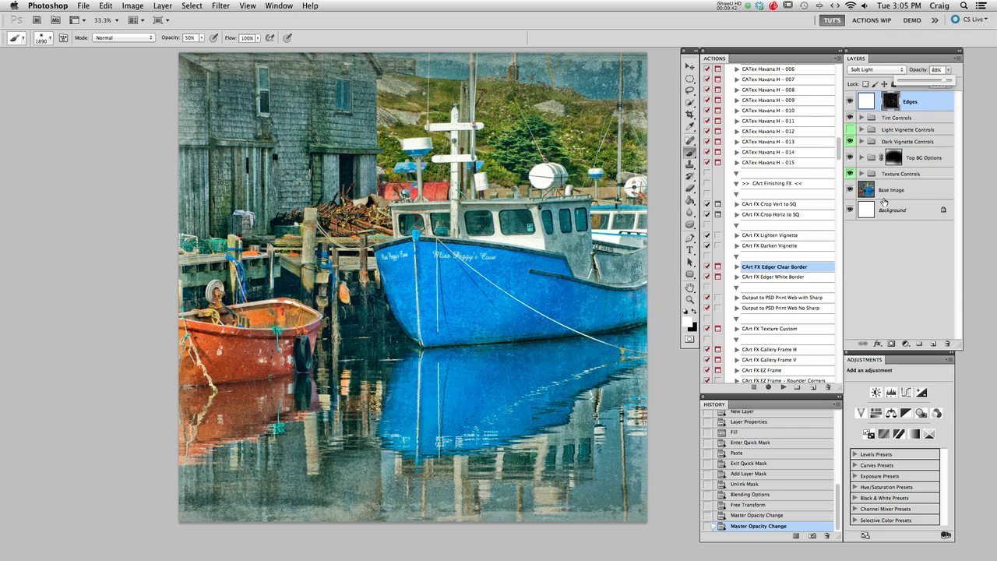
# Select the Base Image layer and set the background colour to the pale green #b7bc95 sampled from the top of the wooden dock post
pyautogui.click(920, 195)
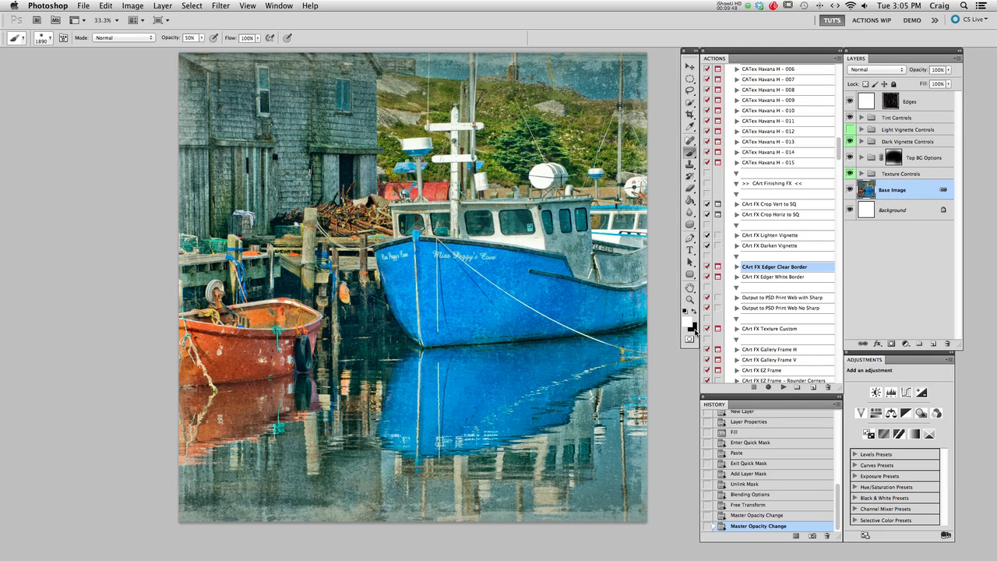
pyautogui.click(694, 328)
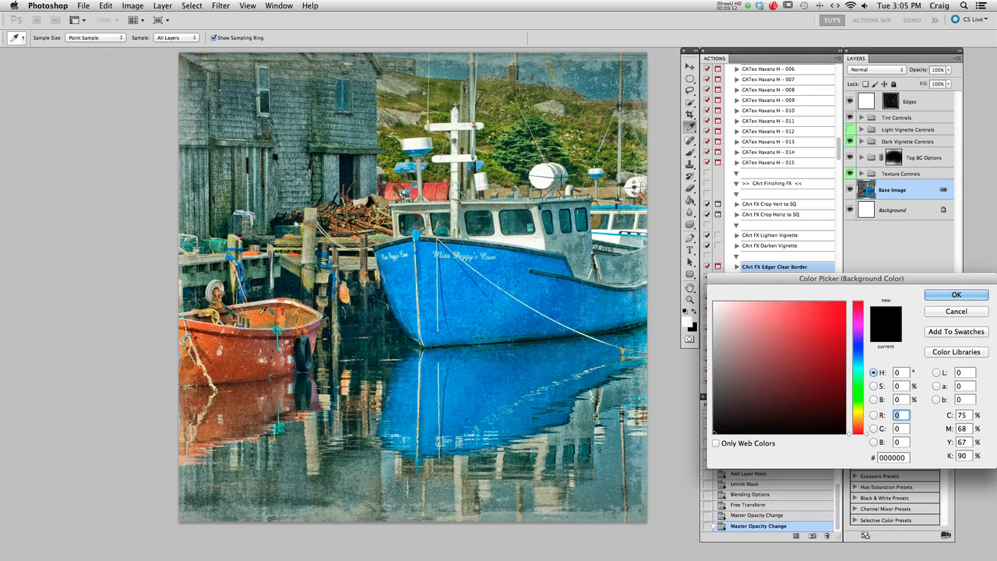
pyautogui.click(311, 212)
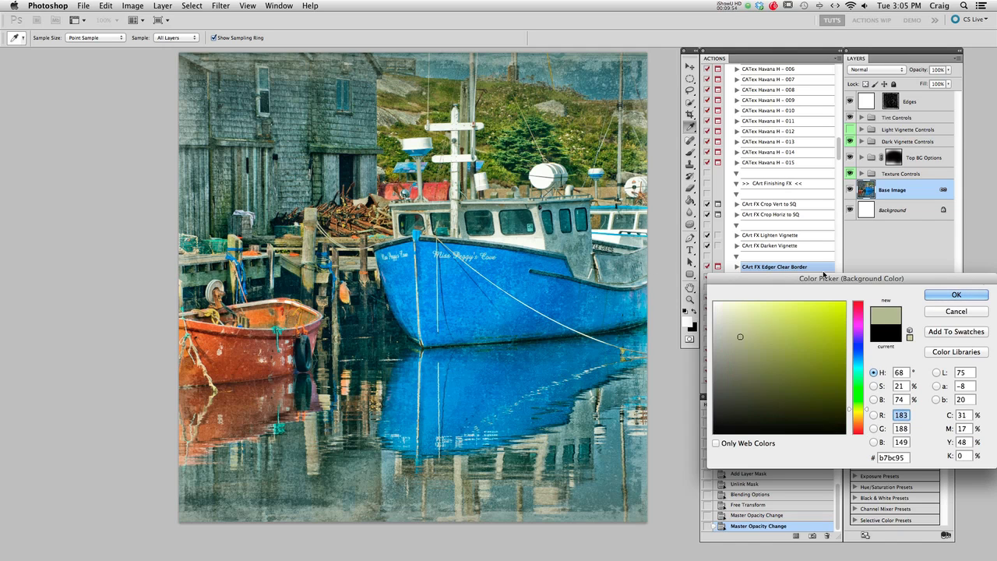
pyautogui.click(955, 296)
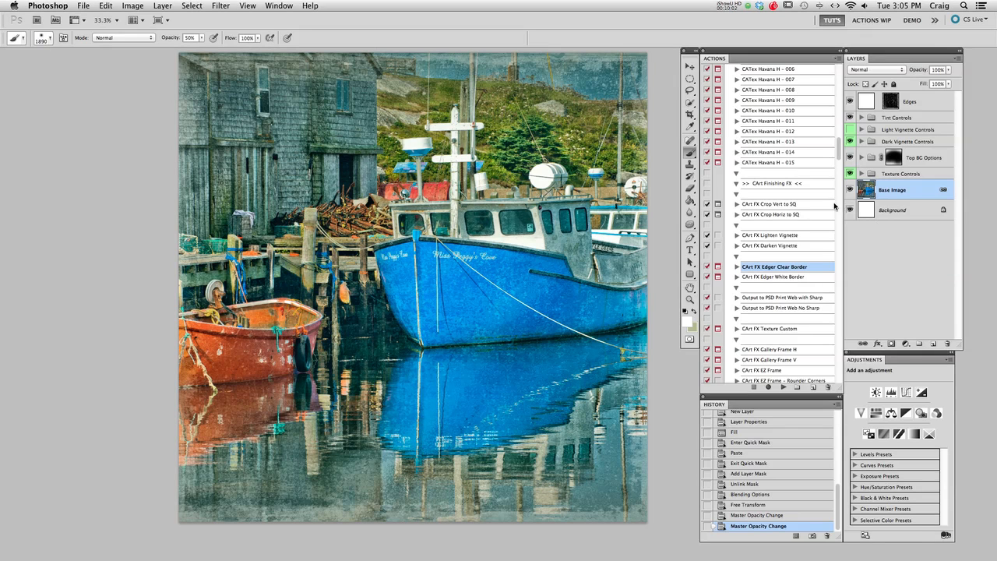
# Run the CArt FX EZ Frame - Rounder Corners action with the Tint Controls group selected
pyautogui.scroll(-6, 842, 141)
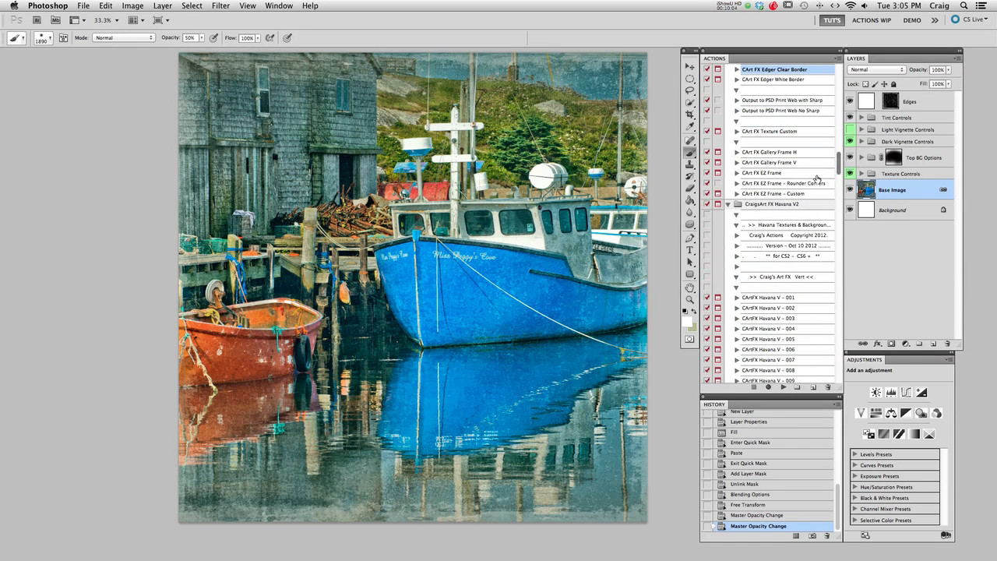
pyautogui.scroll(2, 833, 226)
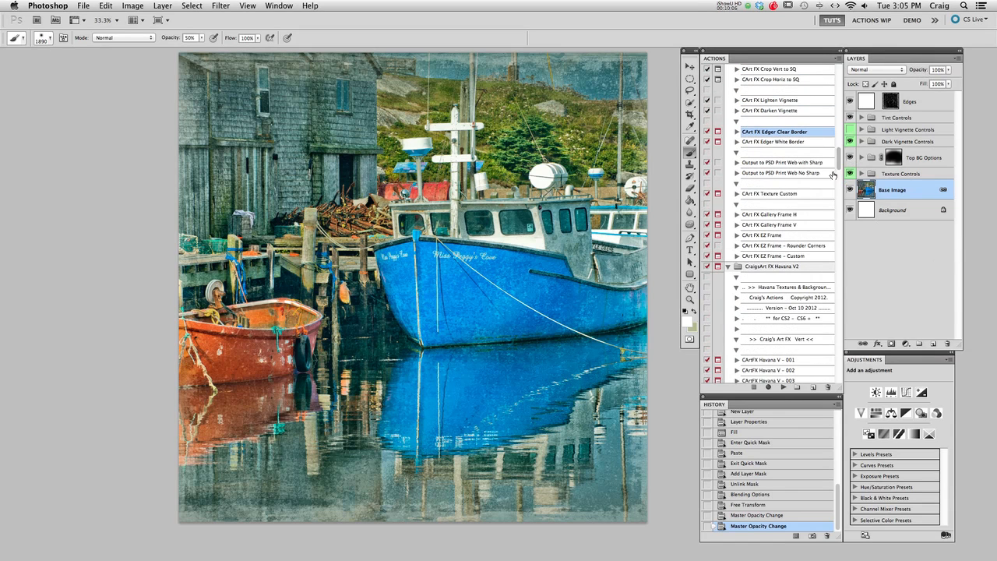
pyautogui.click(765, 236)
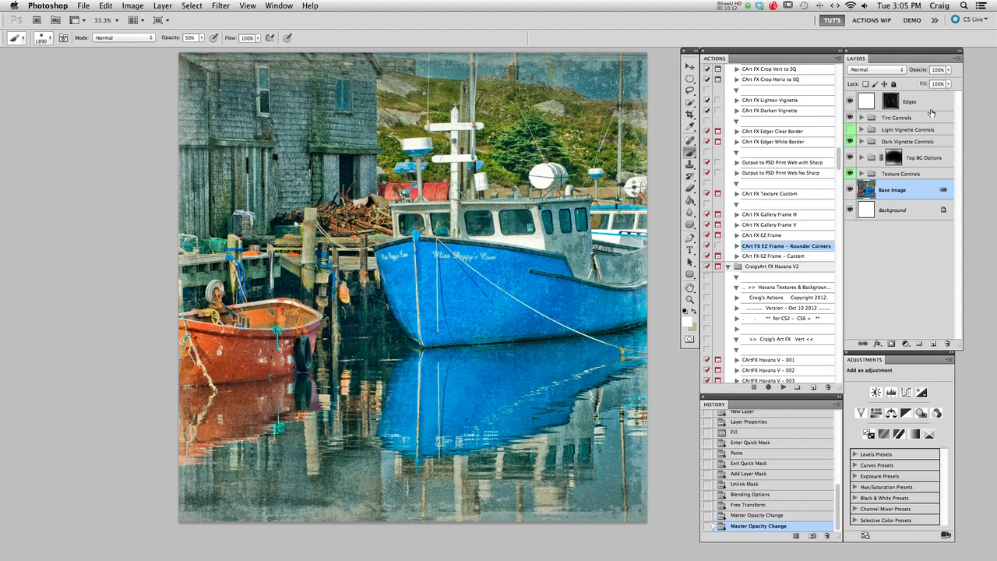
pyautogui.click(866, 121)
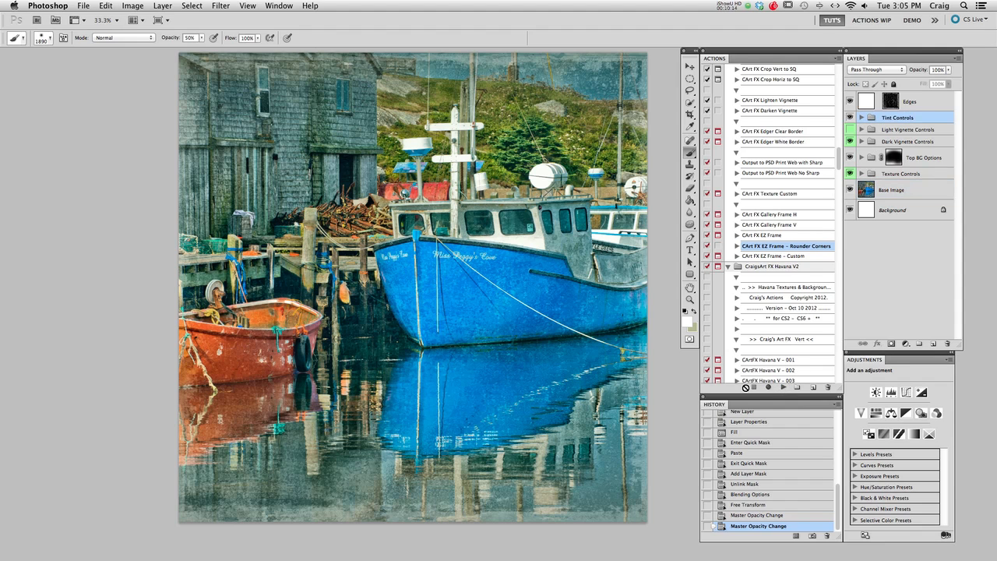
pyautogui.press('super+Tab')
pyautogui.press('super+Tab')
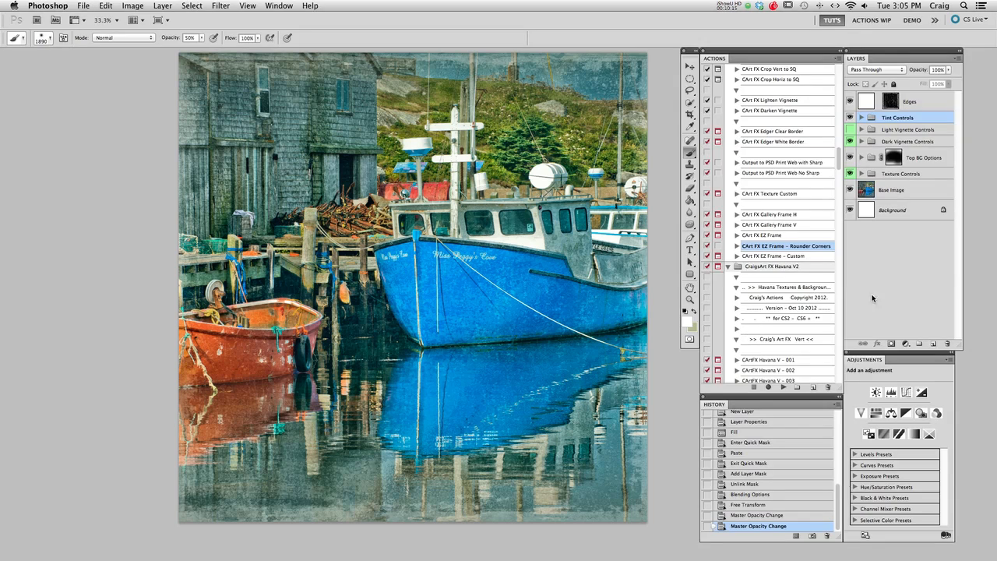
pyautogui.click(783, 387)
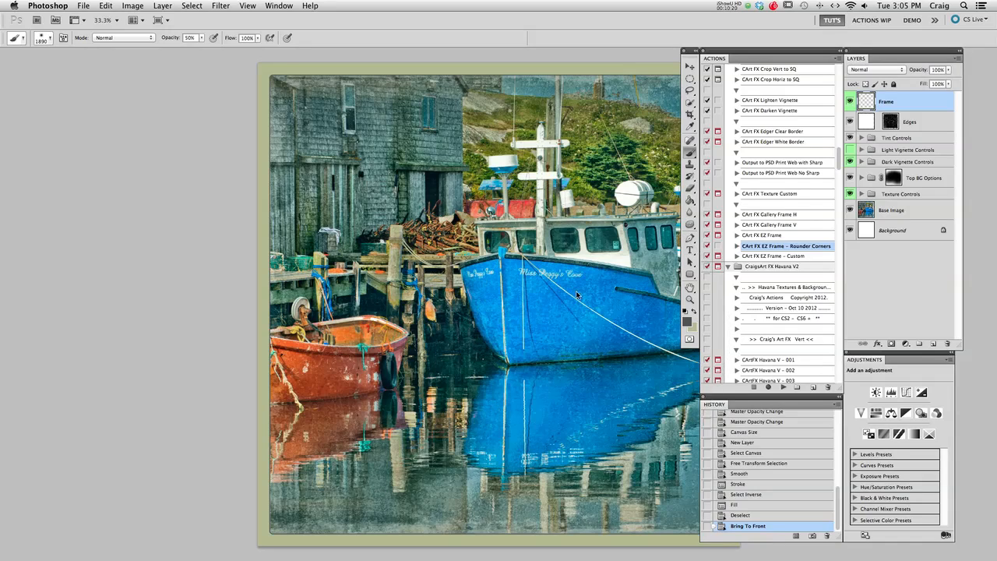
pyautogui.moveTo(561, 285); pyautogui.dragTo(416, 281)
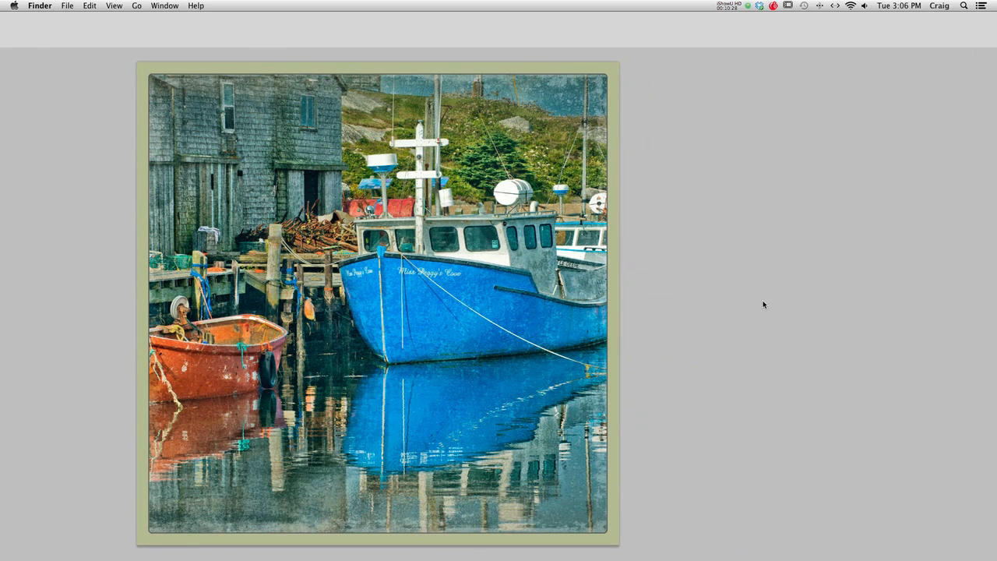
# Compare the framed image with the Base Image layer alone, and review the layers from Texture Controls up to Frame
pyautogui.click(762, 303)
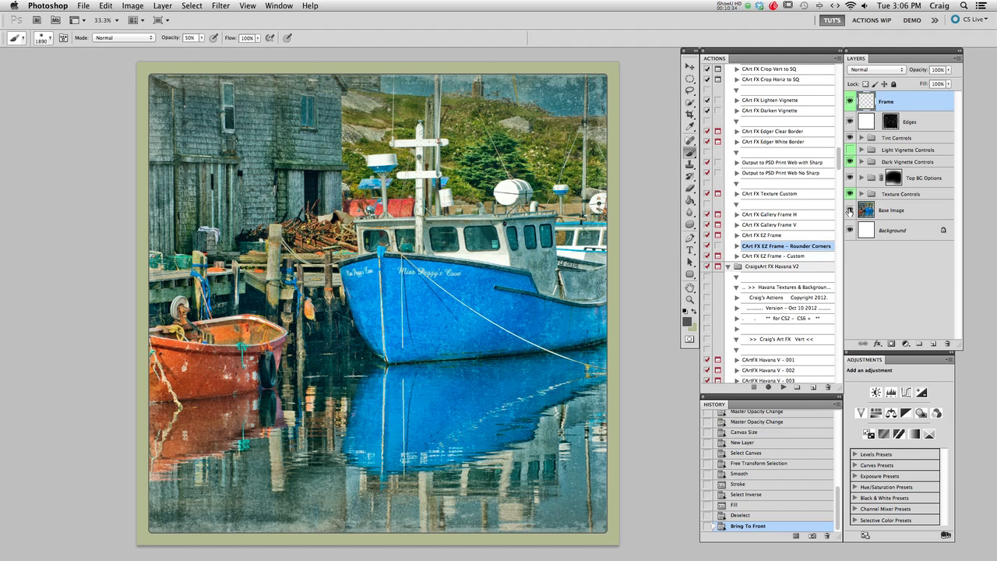
pyautogui.keyDown('alt'); pyautogui.click(850, 211); pyautogui.keyUp('alt')
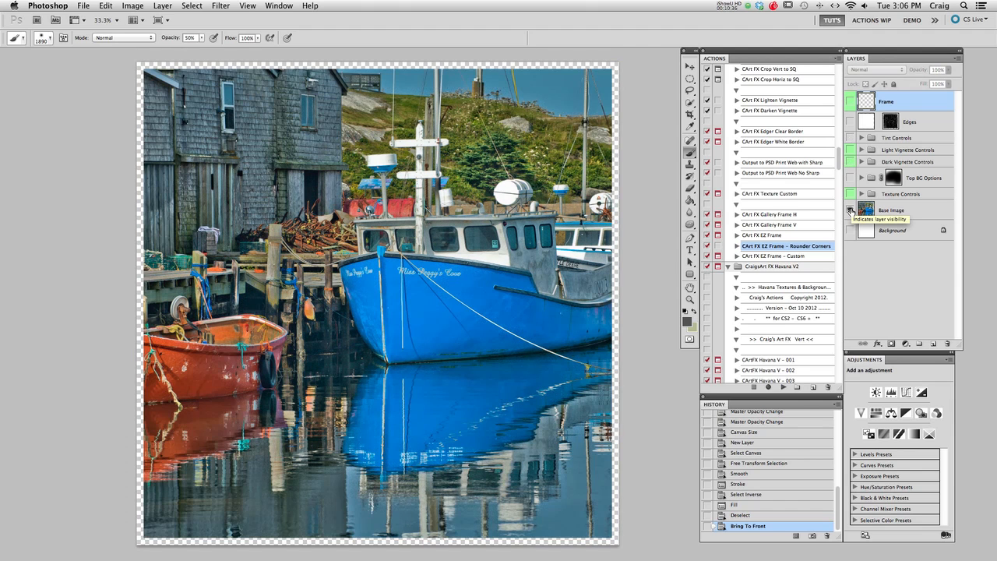
pyautogui.keyDown('alt'); pyautogui.click(850, 211); pyautogui.keyUp('alt')
pyautogui.click(905, 195)
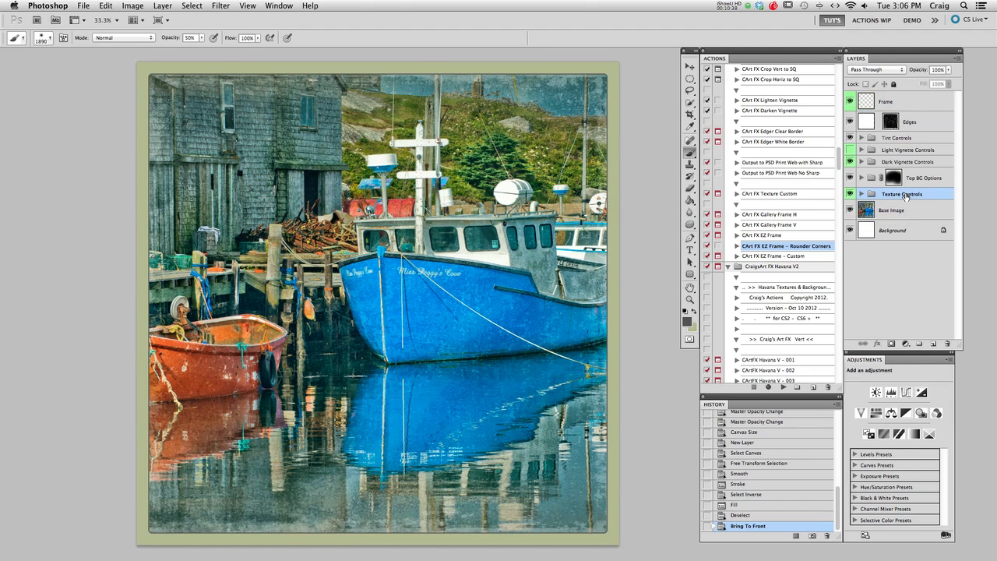
pyautogui.click(925, 180)
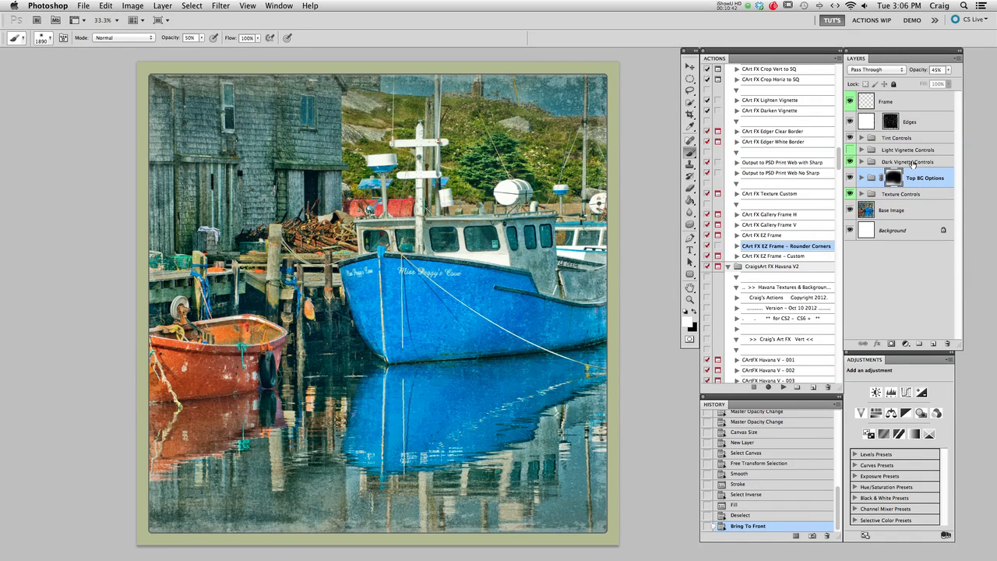
pyautogui.click(913, 163)
pyautogui.click(911, 124)
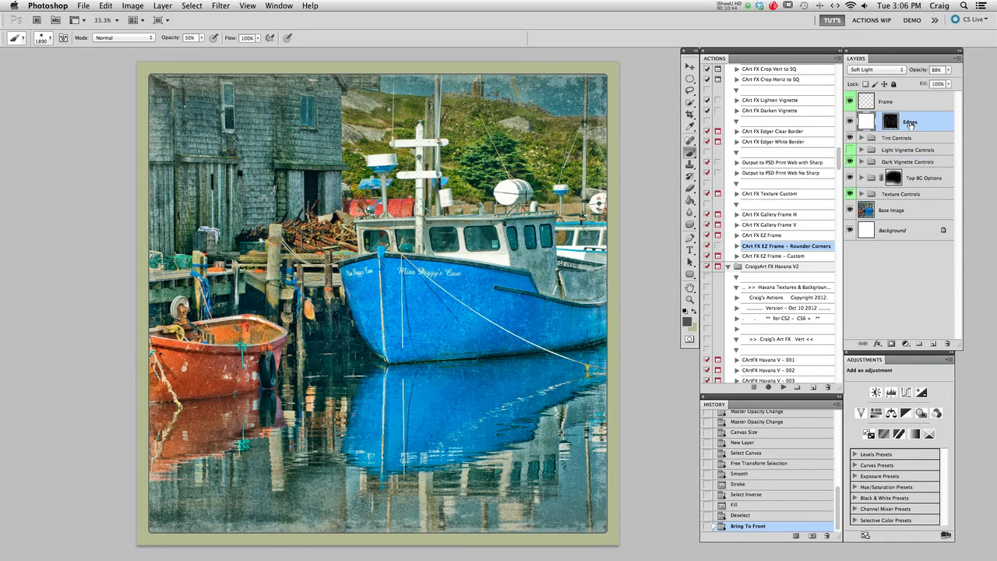
pyautogui.click(902, 105)
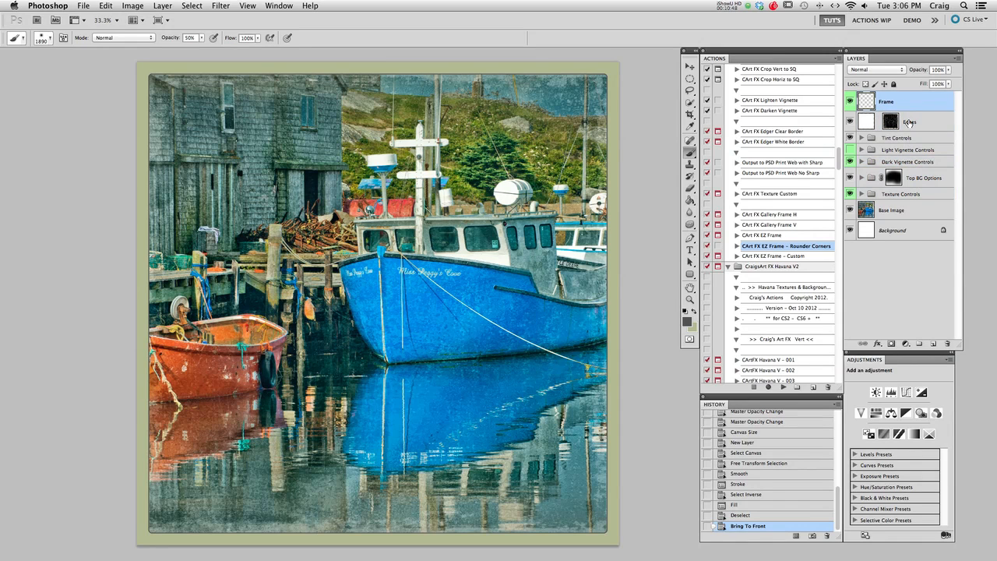
# Set the Top BG Options group's opacity to 61%, and compare the result with the Base Image layer alone
pyautogui.click(922, 178)
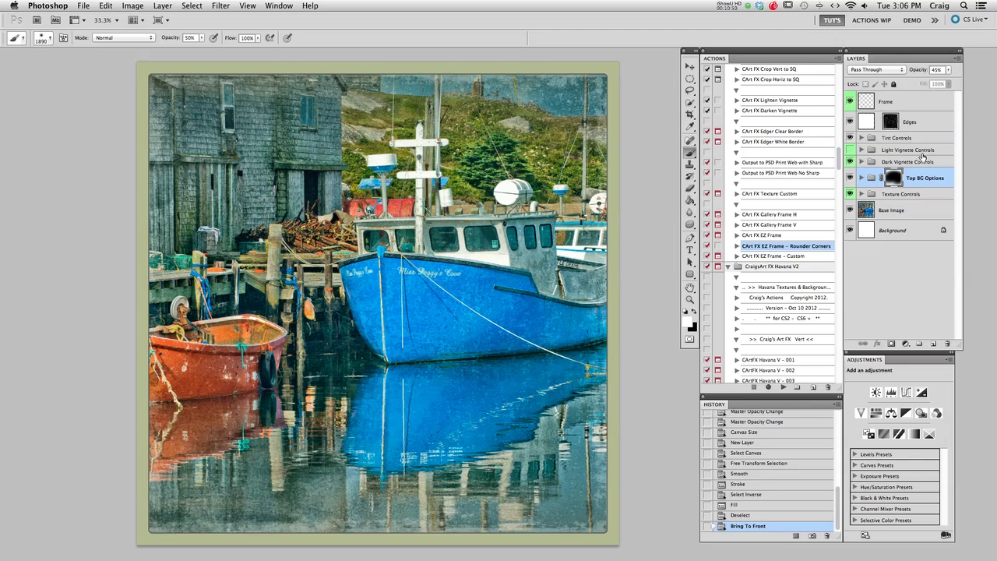
pyautogui.click(949, 70)
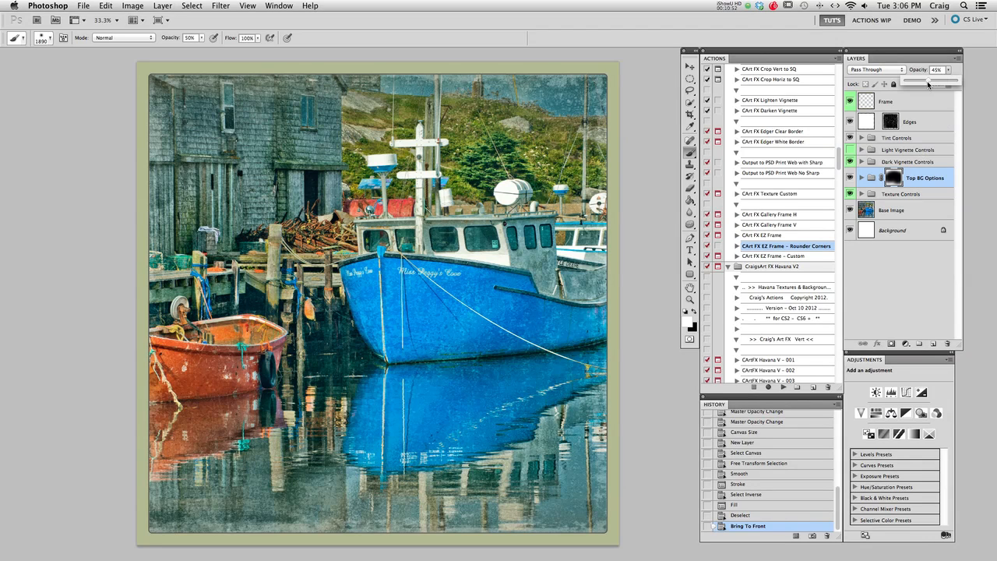
pyautogui.moveTo(927, 81)
pyautogui.mouseDown()
pyautogui.moveTo(951, 82)
pyautogui.moveTo(906, 83)
pyautogui.moveTo(937, 85)
pyautogui.mouseUp()
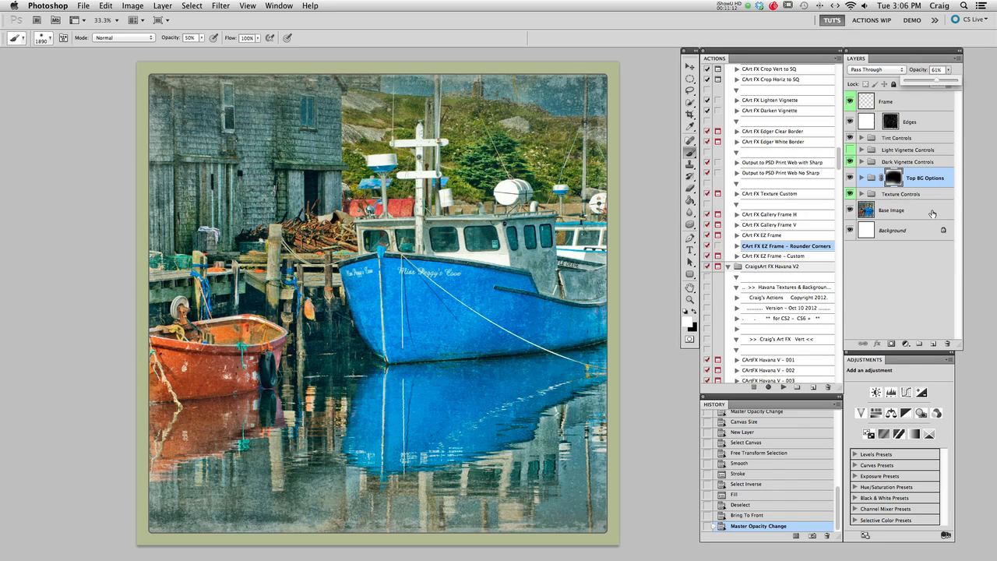
pyautogui.click(927, 185)
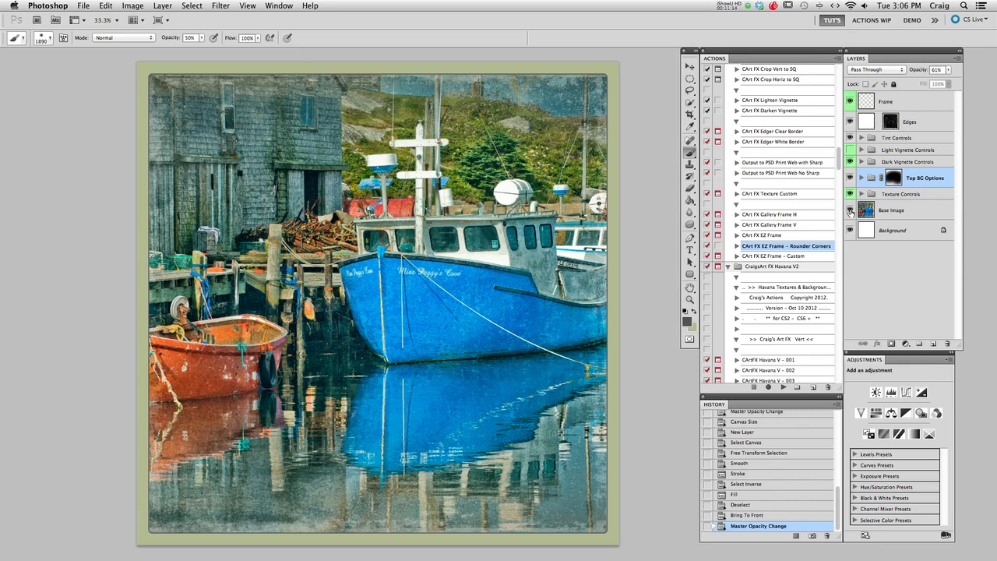
pyautogui.keyDown('alt'); pyautogui.click(850, 212); pyautogui.keyUp('alt')
pyautogui.keyDown('alt'); pyautogui.click(850, 211); pyautogui.keyUp('alt')
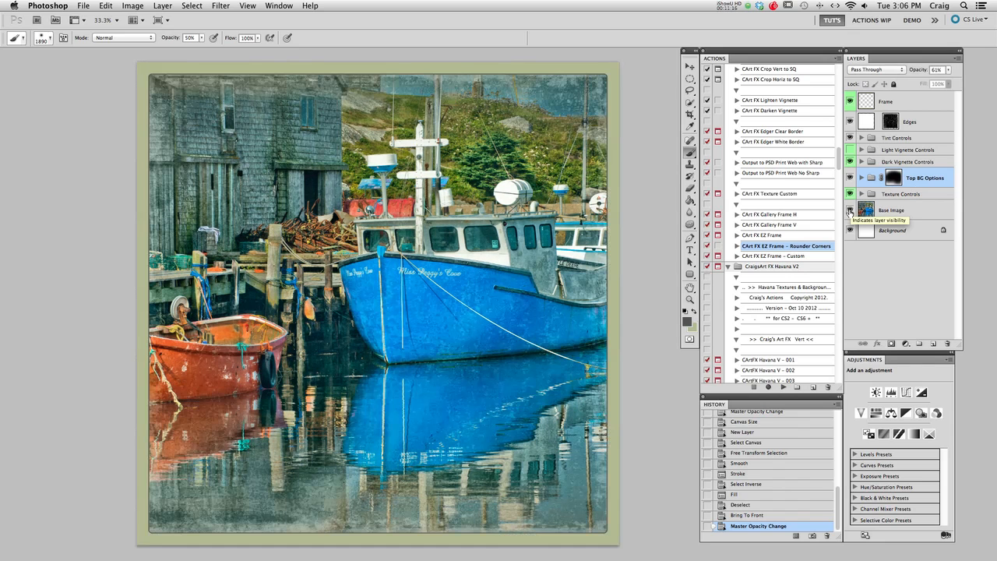